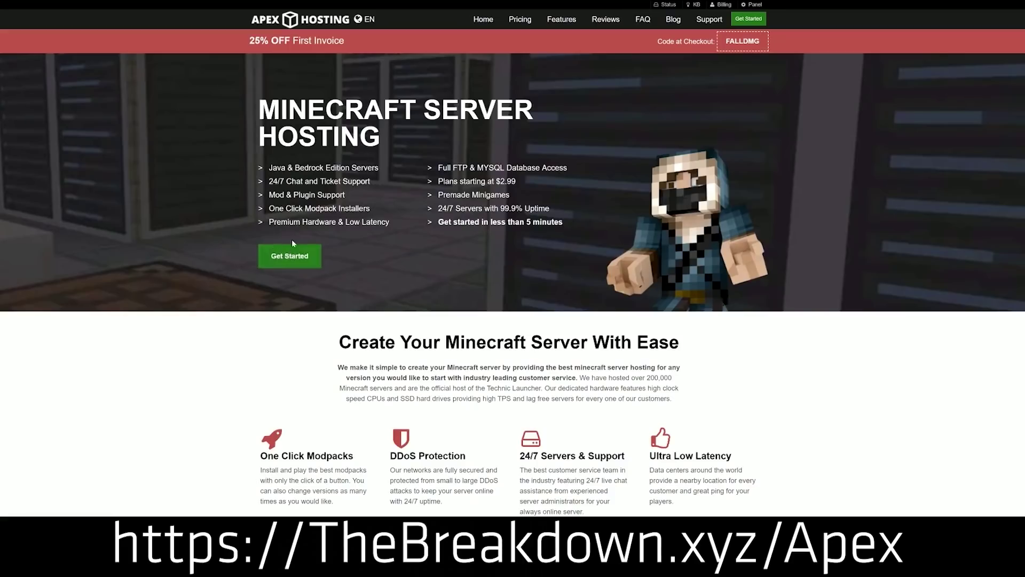
- Scroll the Apex Hosting homepage and highlight the DDoS Protection, Automated Backups and Instant Setup features
scroll(394, 315, down, 3)
drag(268, 248, 627, 244)
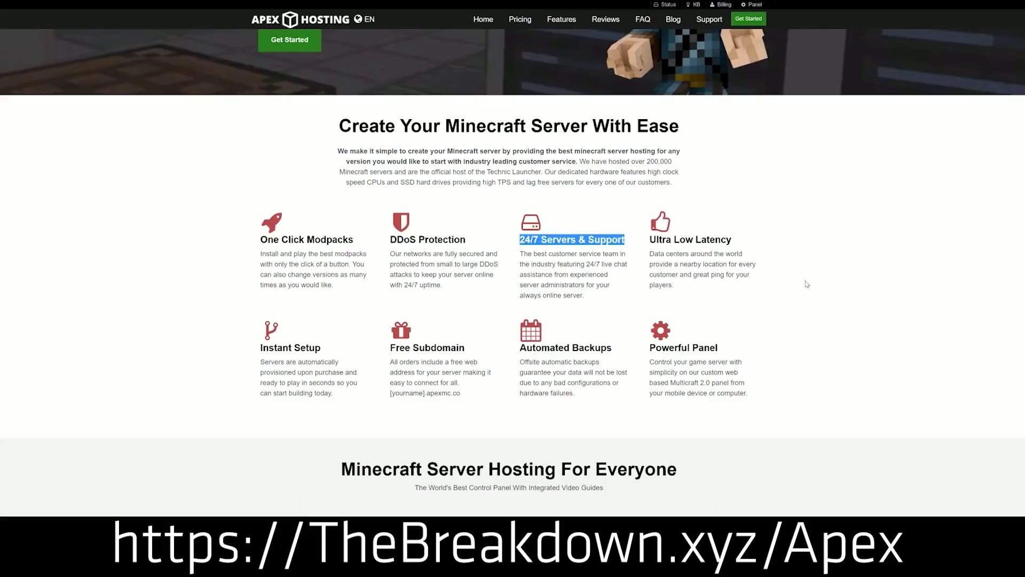
drag(518, 348, 643, 348)
click(495, 351)
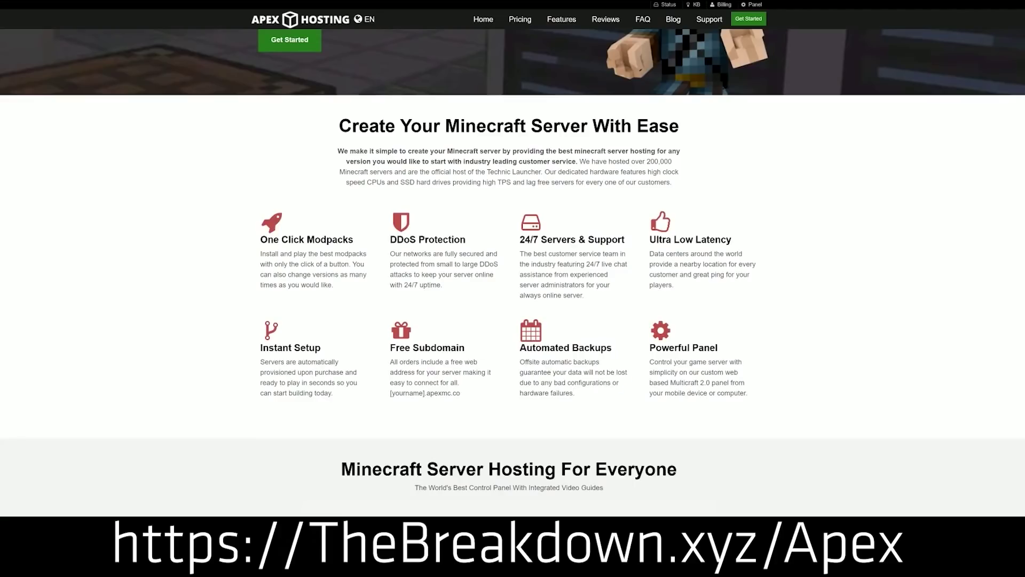
drag(340, 396, 260, 348)
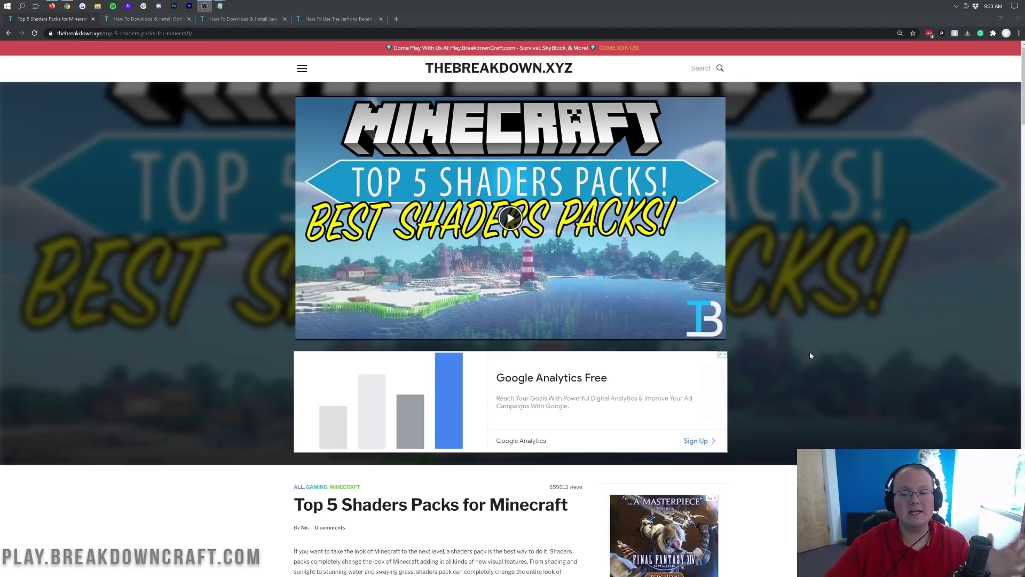
- Scroll down the Top 5 list and open Sildur's Vibrant Shaders install article in a new tab
scroll(810, 351, down, 3)
scroll(798, 331, down, 5)
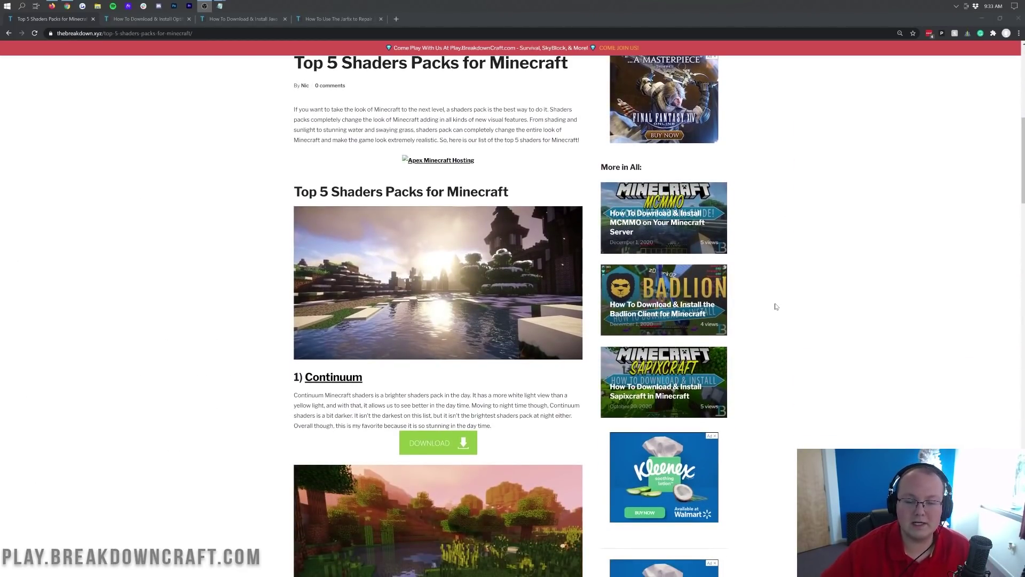
scroll(776, 306, down, 7)
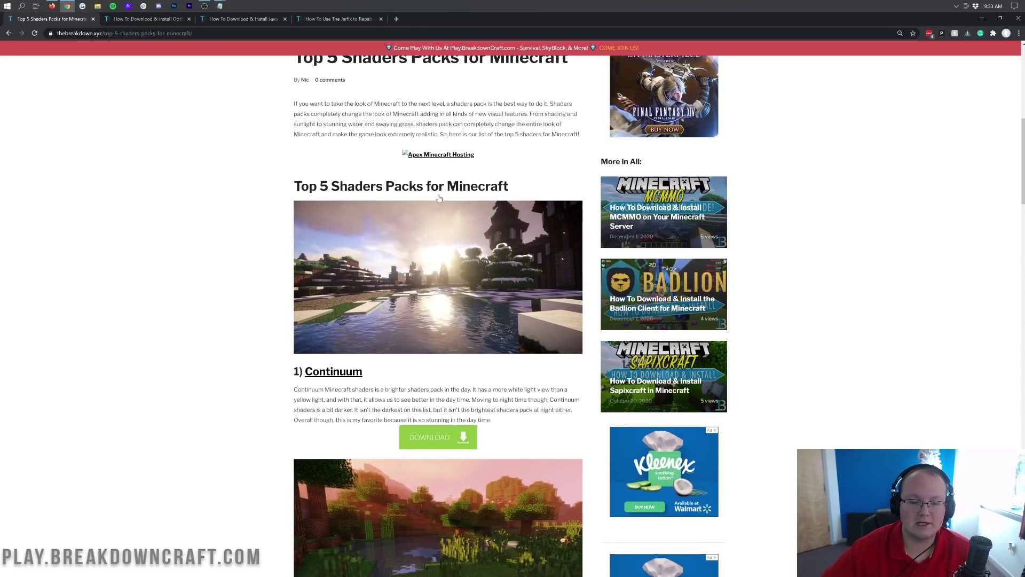
scroll(463, 222, down, 10)
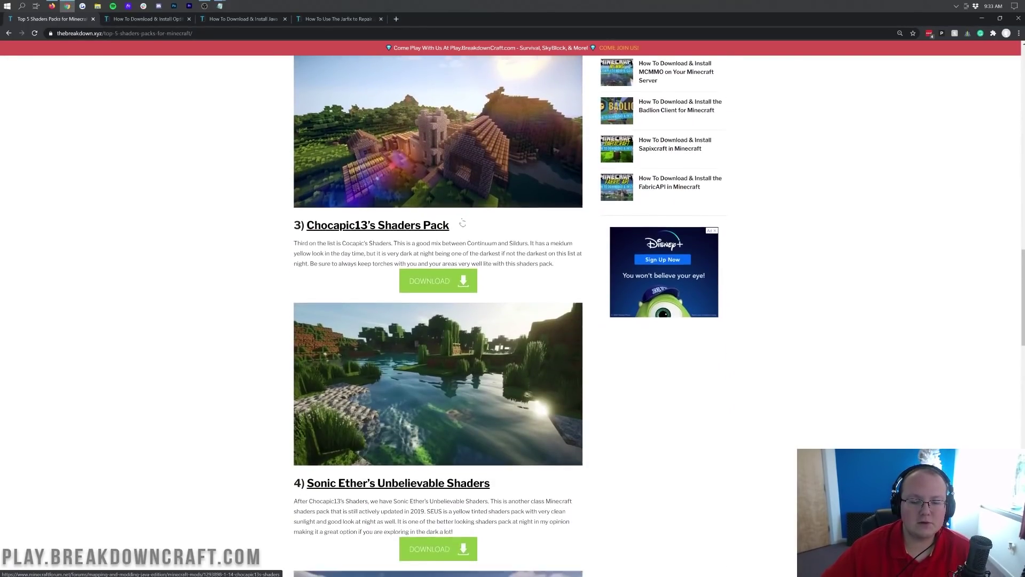
scroll(463, 222, up, 6)
scroll(462, 222, up, 4)
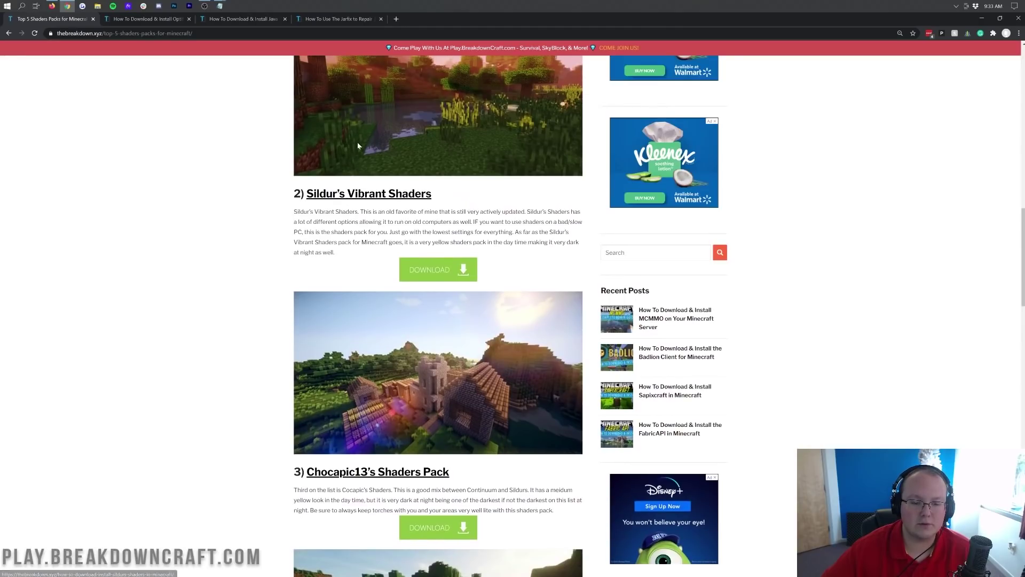
scroll(442, 211, down, 1)
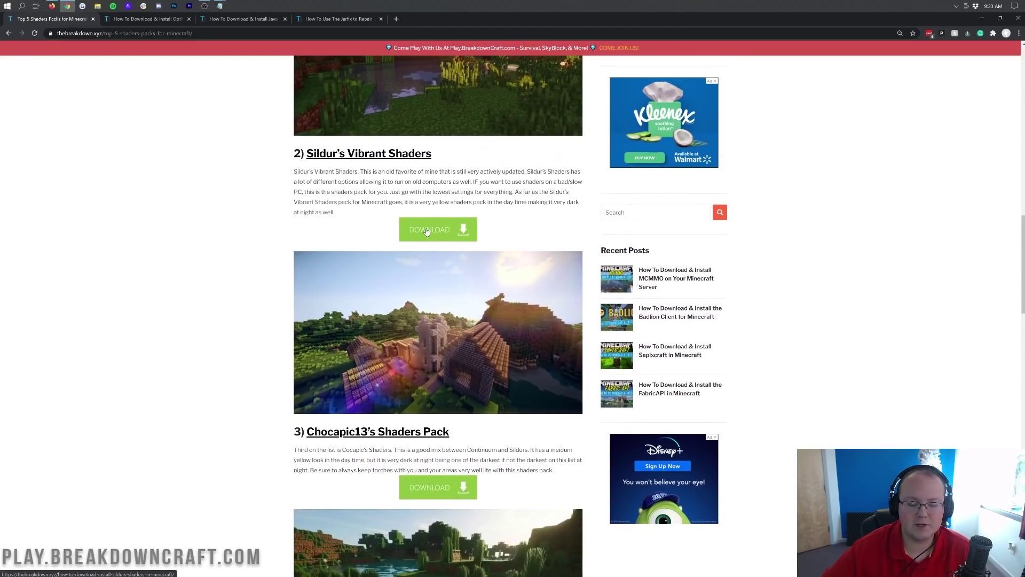
click(427, 231)
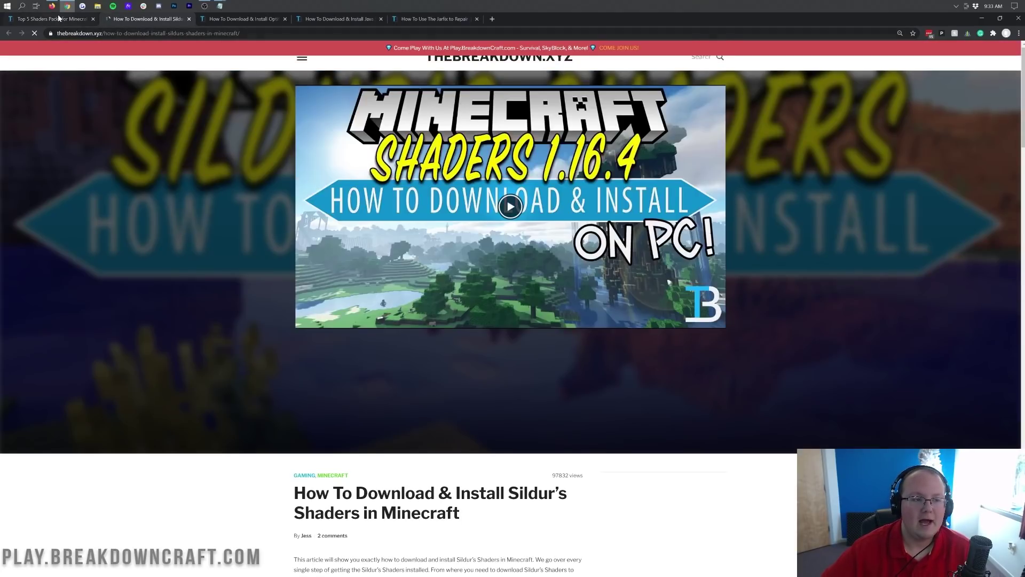
- Back on the Top 5 list, open Chocapic13's Shaders Pack install article in a new tab
click(72, 20)
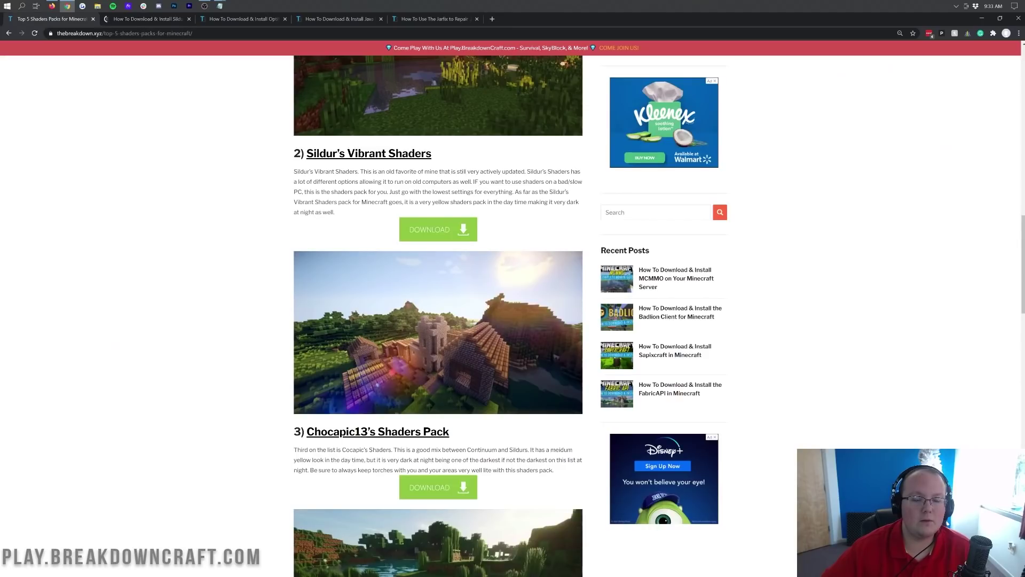
scroll(483, 272, down, 3)
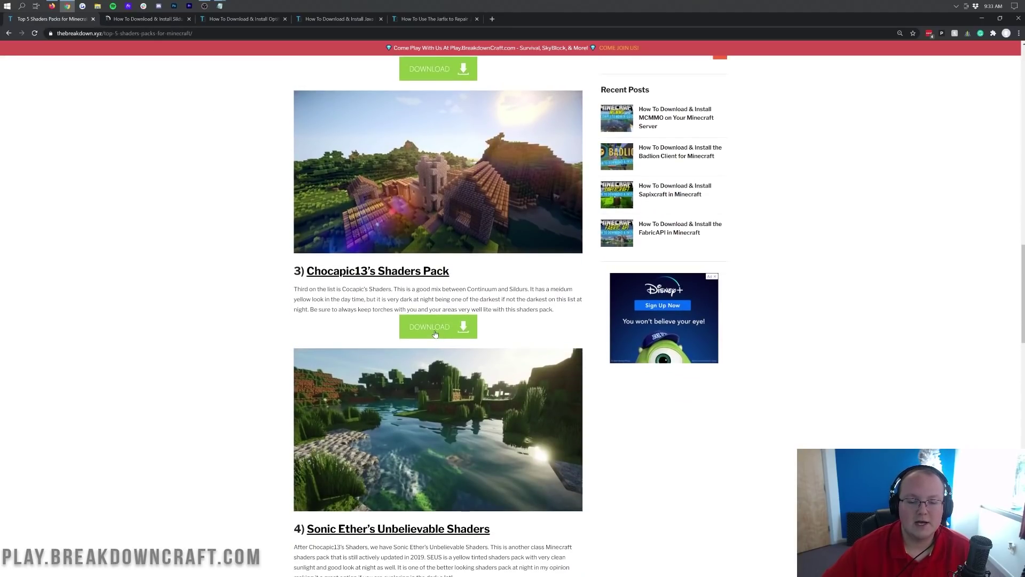
click(435, 334)
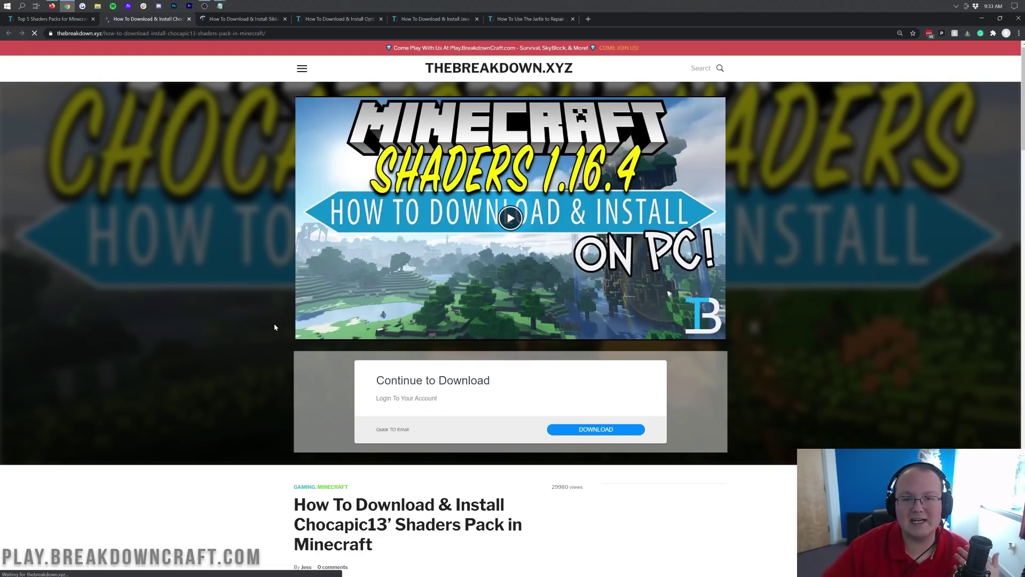
- Download the Minecraft 1.16 Chocapic13 V9 zip from CurseForge, then return to Sildur's article
scroll(270, 302, down, 7)
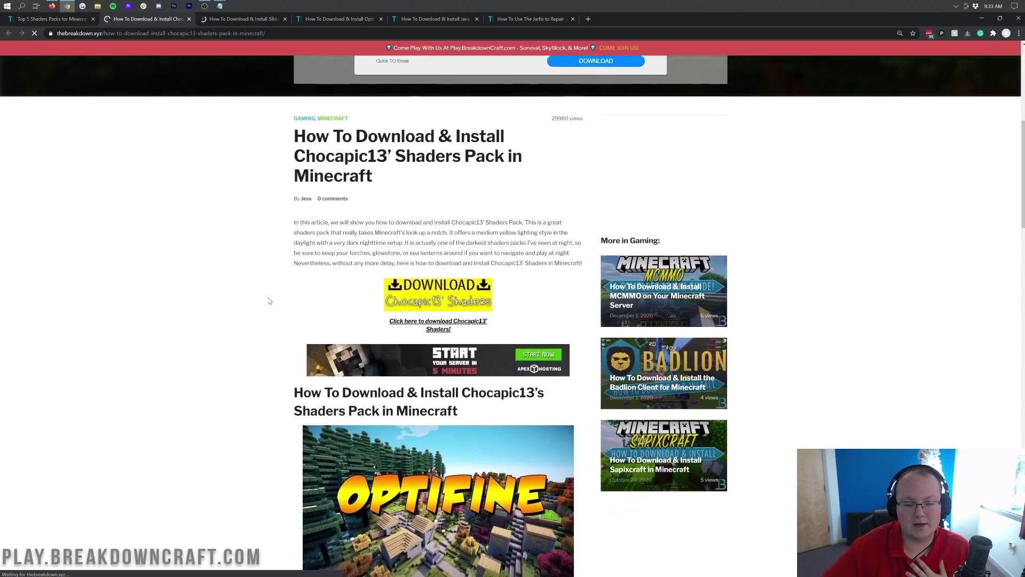
scroll(269, 297, down, 1)
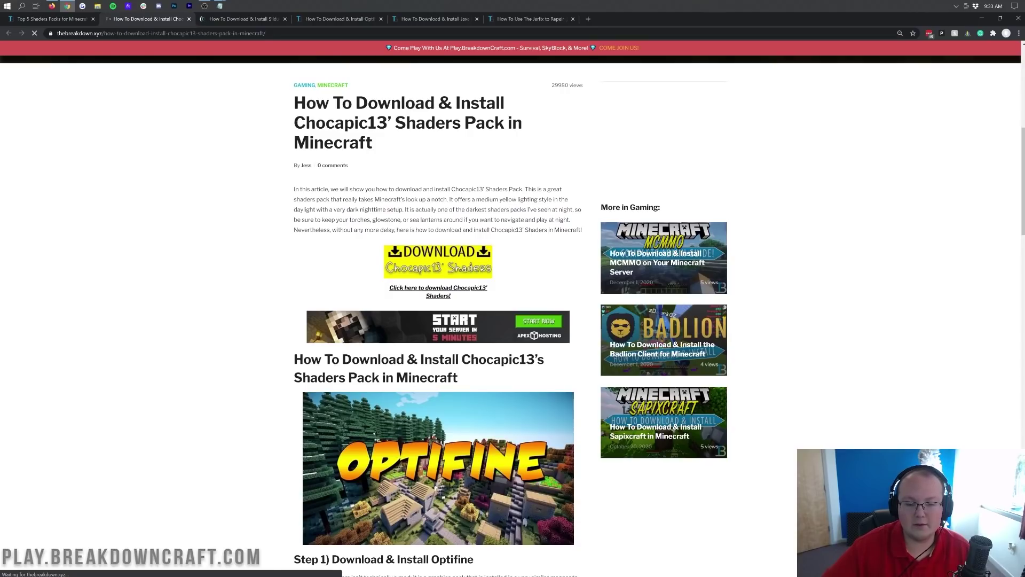
click(447, 269)
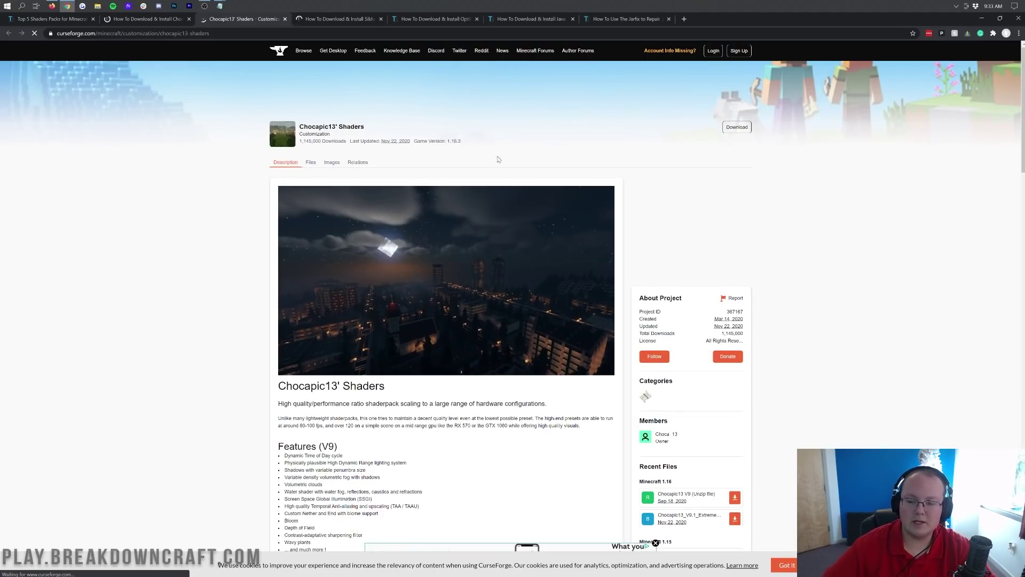
scroll(689, 256, down, 6)
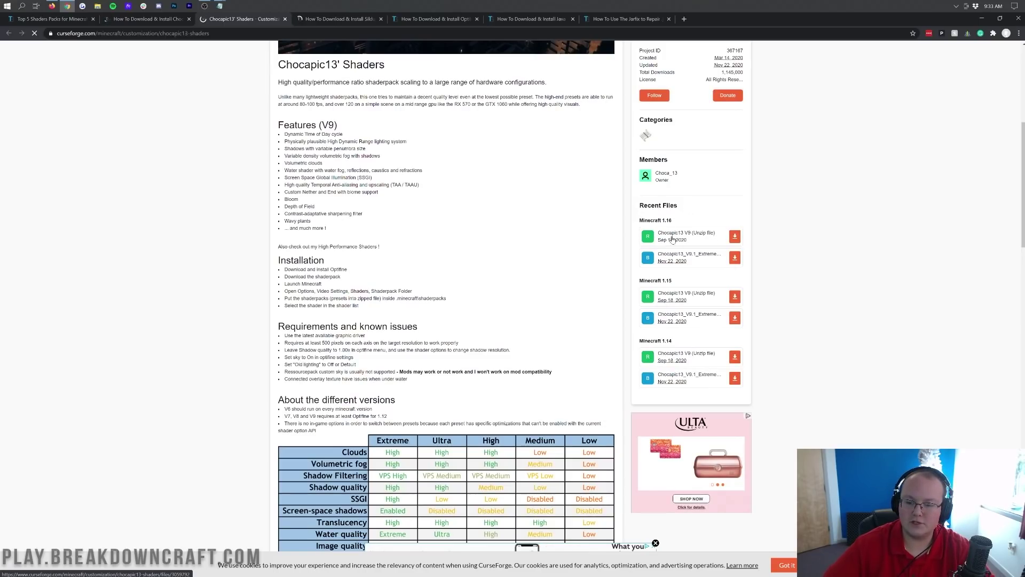
click(736, 237)
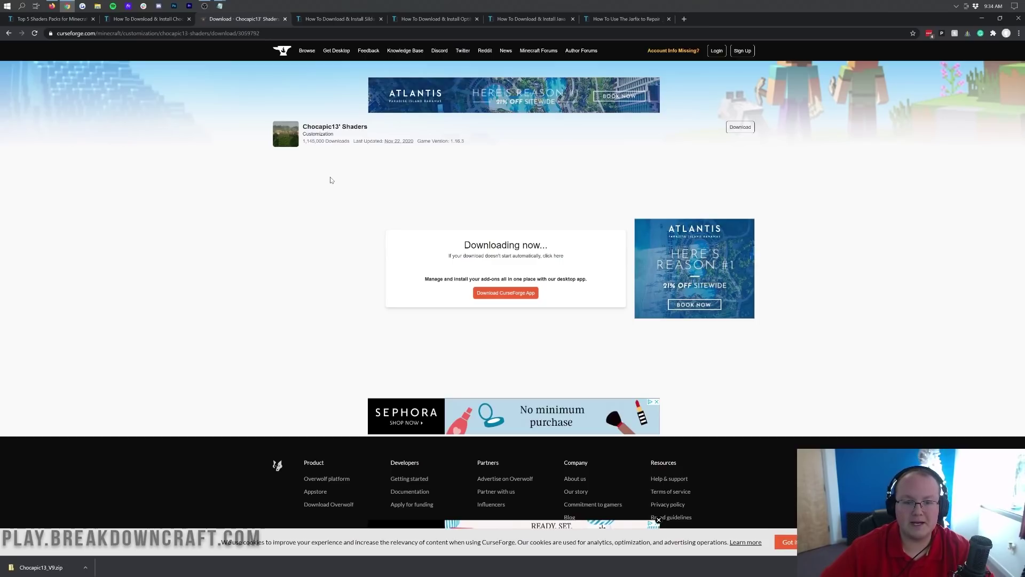
click(339, 19)
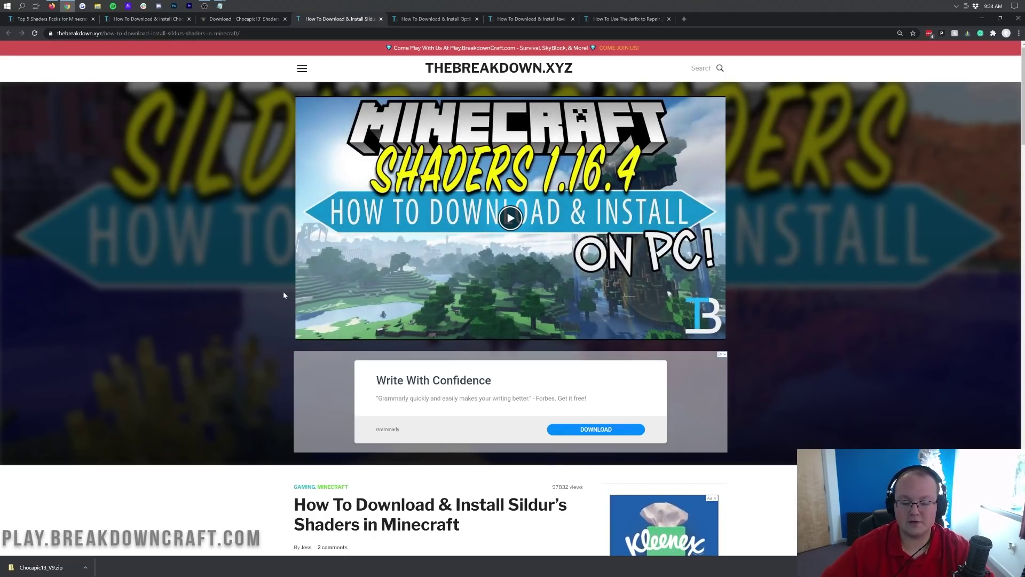
- Download the Medium version of Sildur's Vibrant Shaders v1.282 from MediaFire, skipping the ads
scroll(284, 294, down, 3)
scroll(283, 294, up, 3)
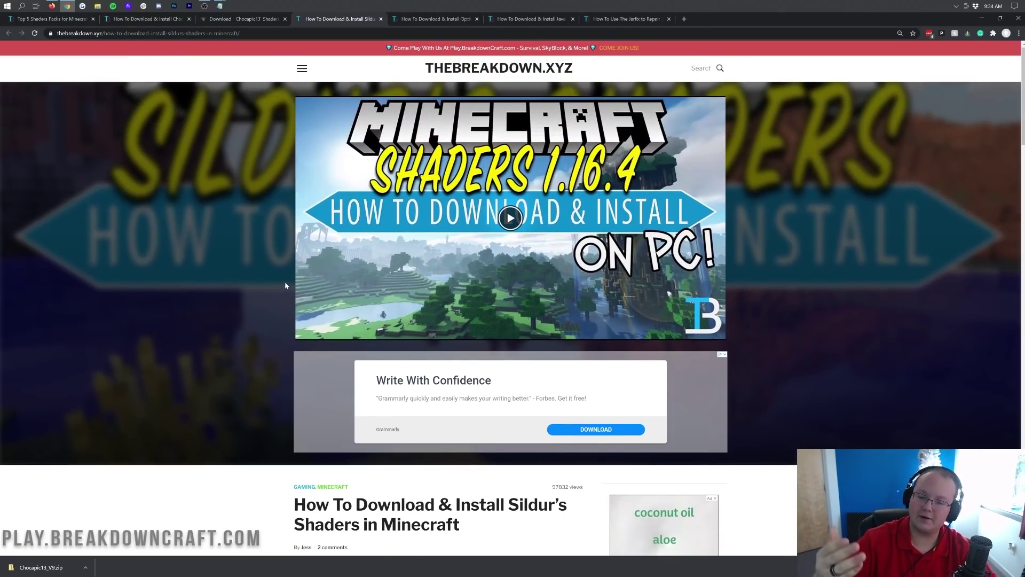
scroll(285, 285, down, 6)
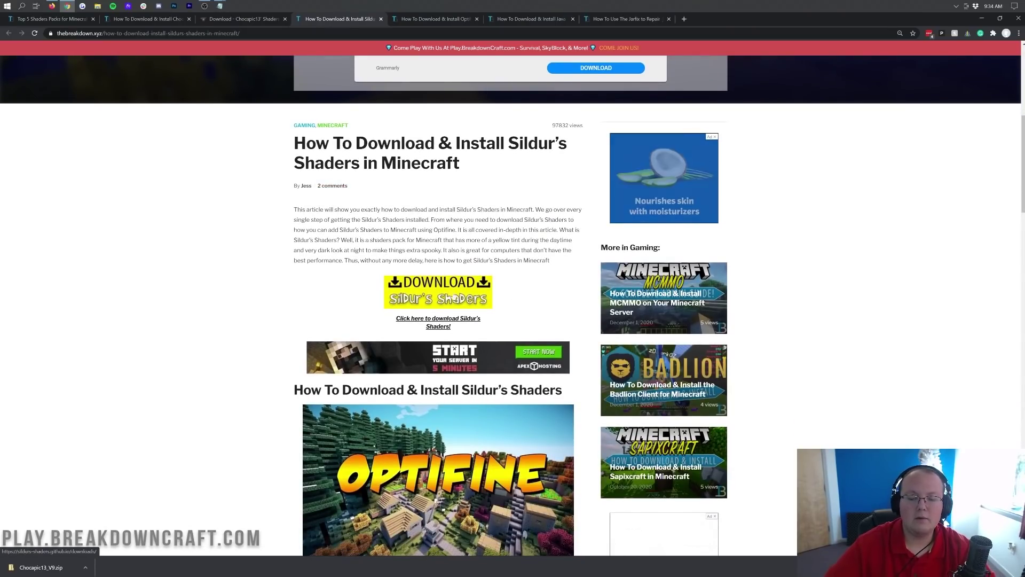
click(425, 304)
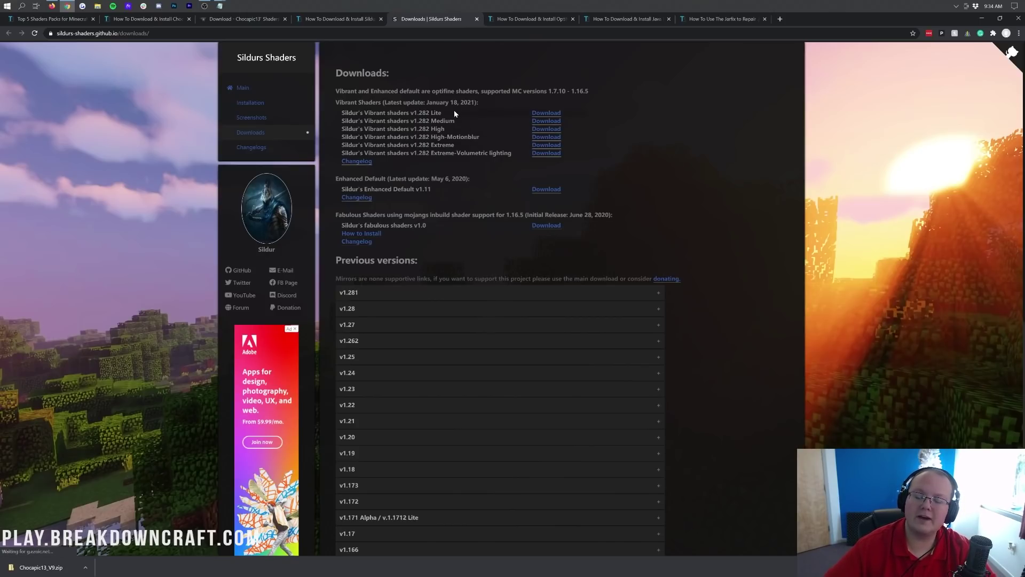
click(534, 120)
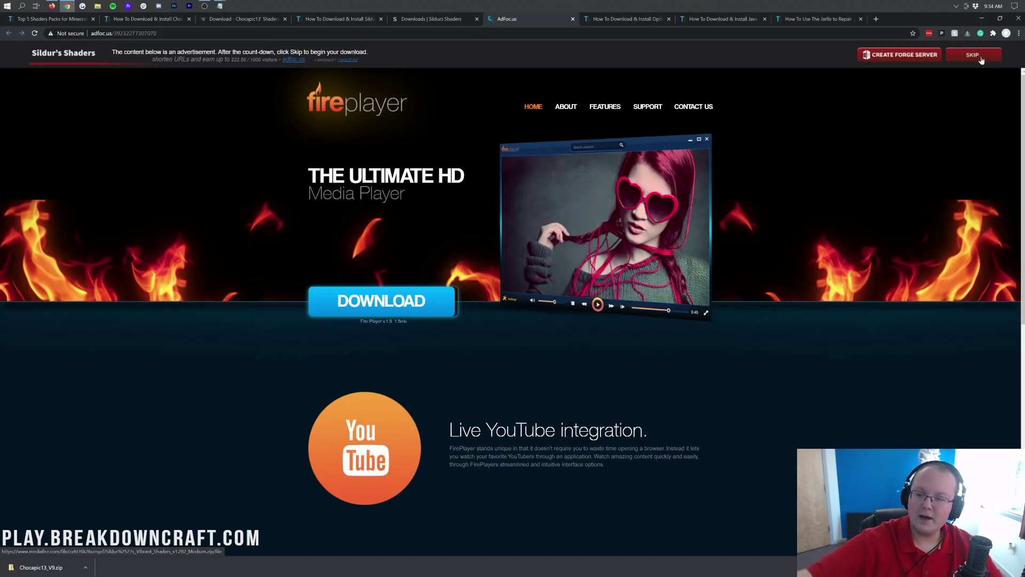
click(982, 58)
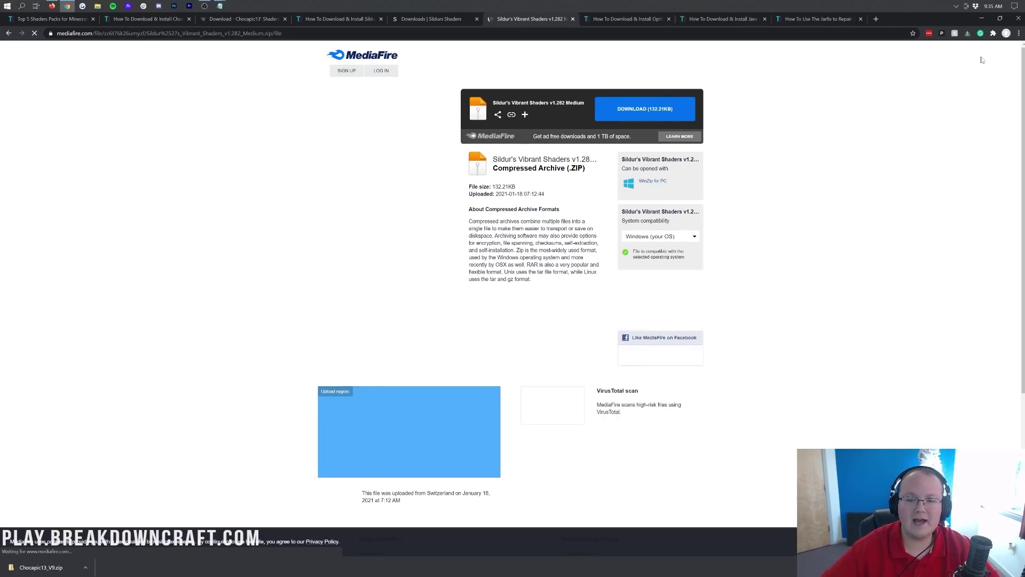
click(645, 110)
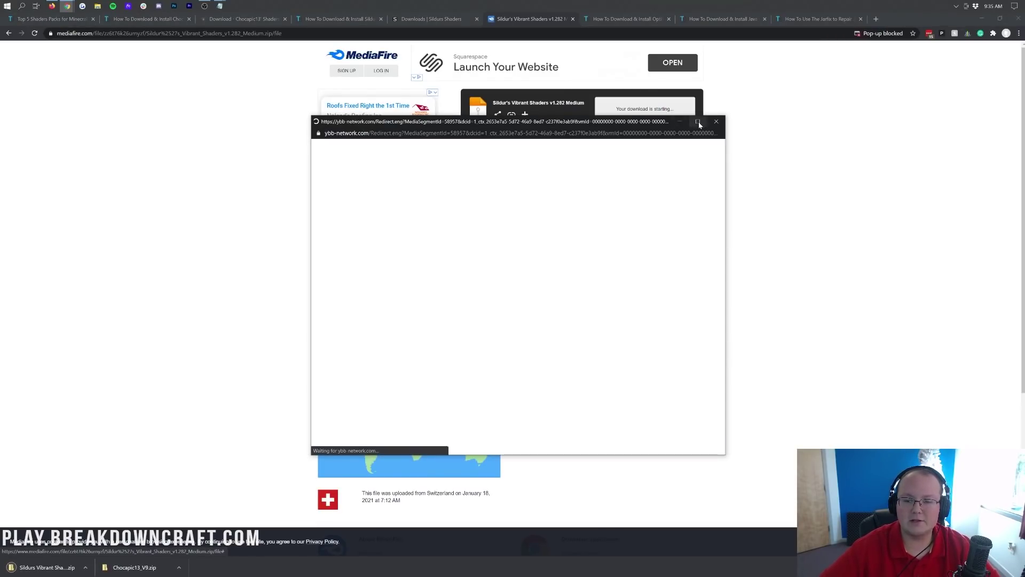
click(716, 122)
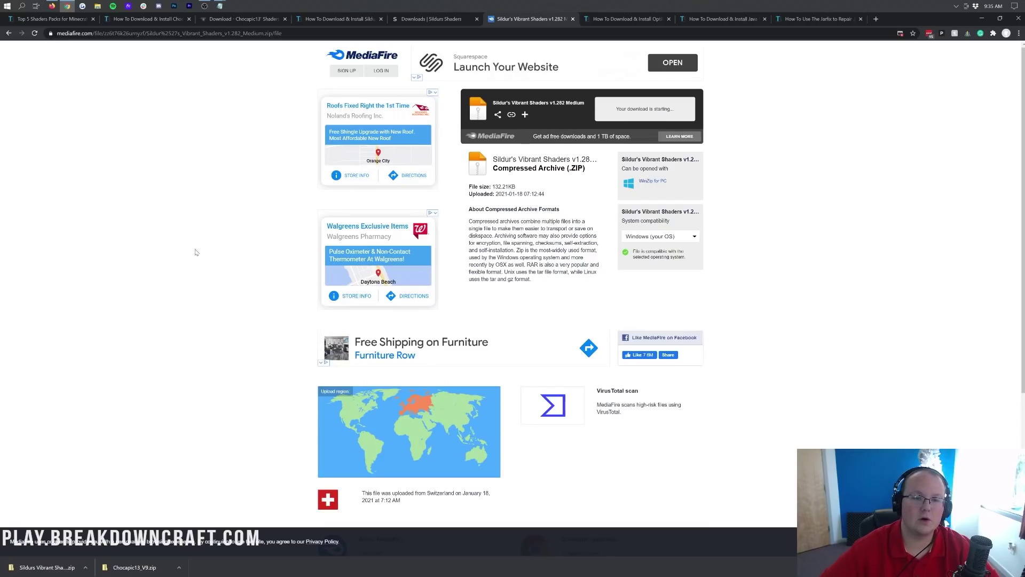
click(628, 20)
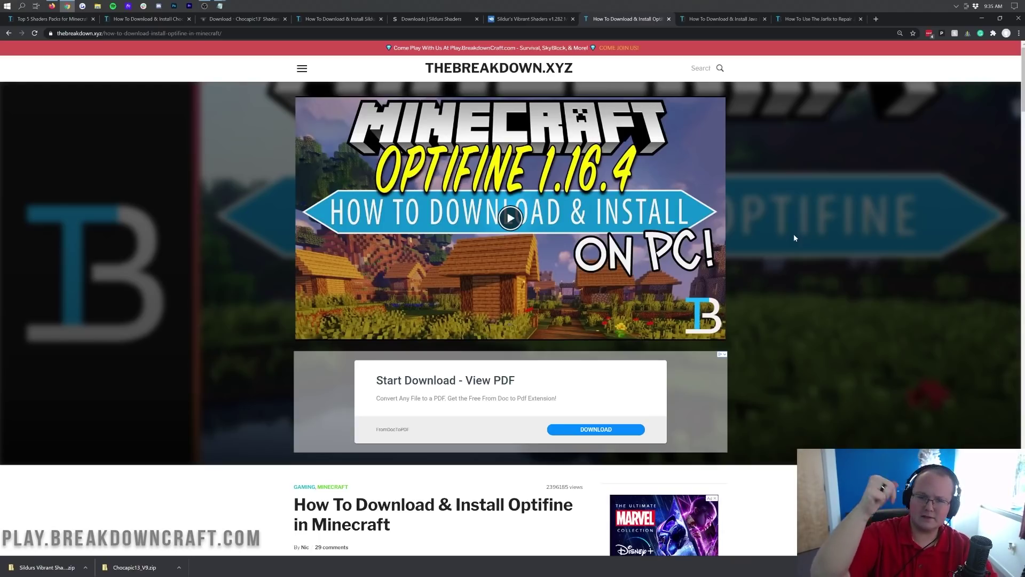
- Open the OptiFine downloads page and list builds for all Minecraft versions
scroll(794, 234, down, 5)
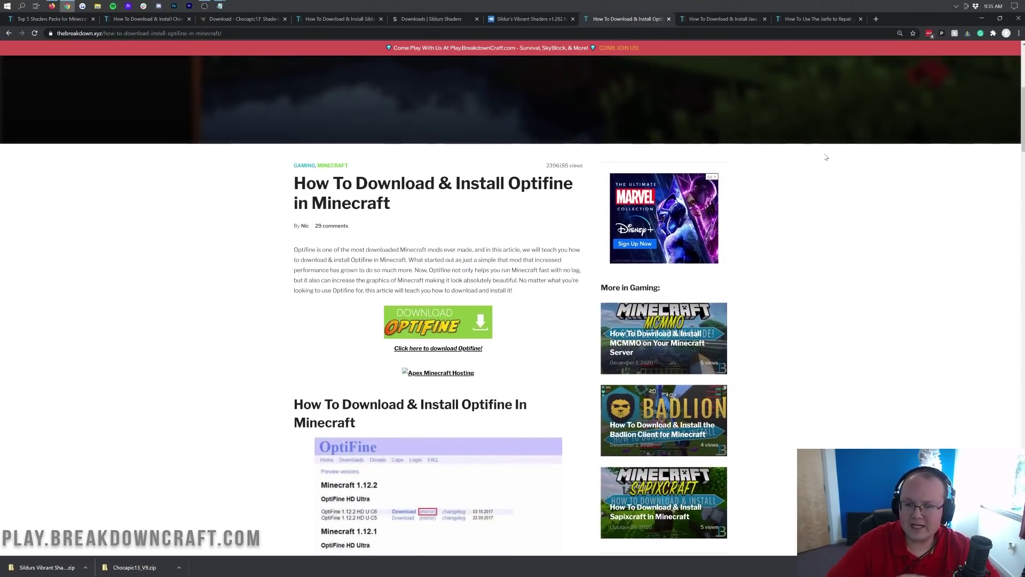
scroll(826, 155, down, 2)
scroll(827, 160, down, 15)
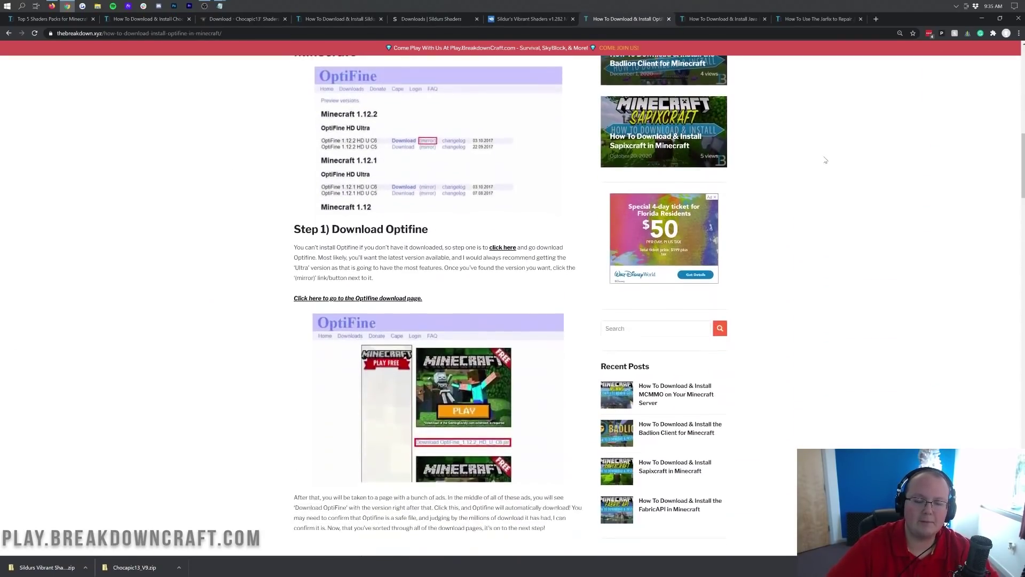
scroll(829, 161, down, 2)
scroll(828, 160, up, 15)
scroll(827, 159, up, 5)
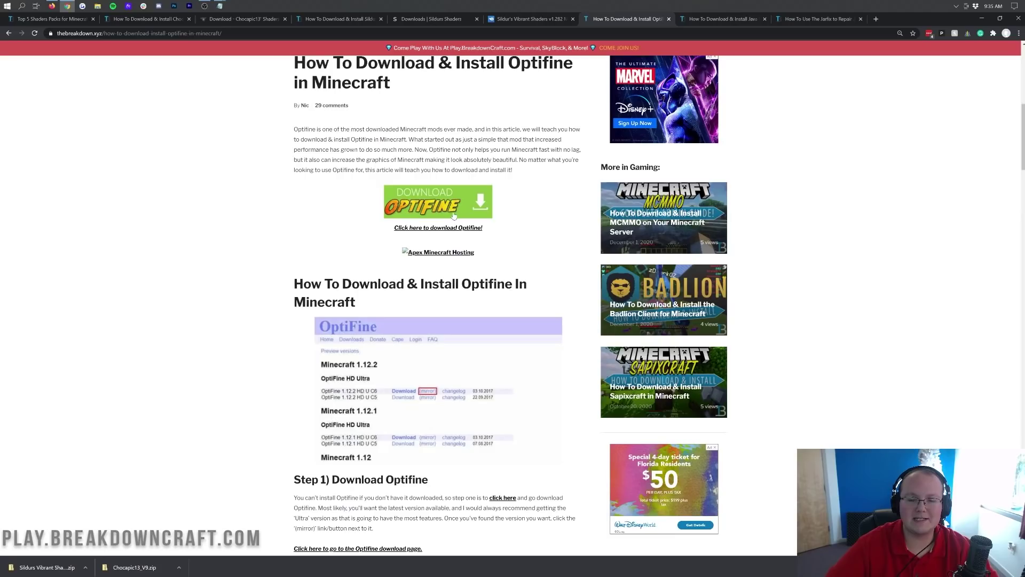
click(455, 206)
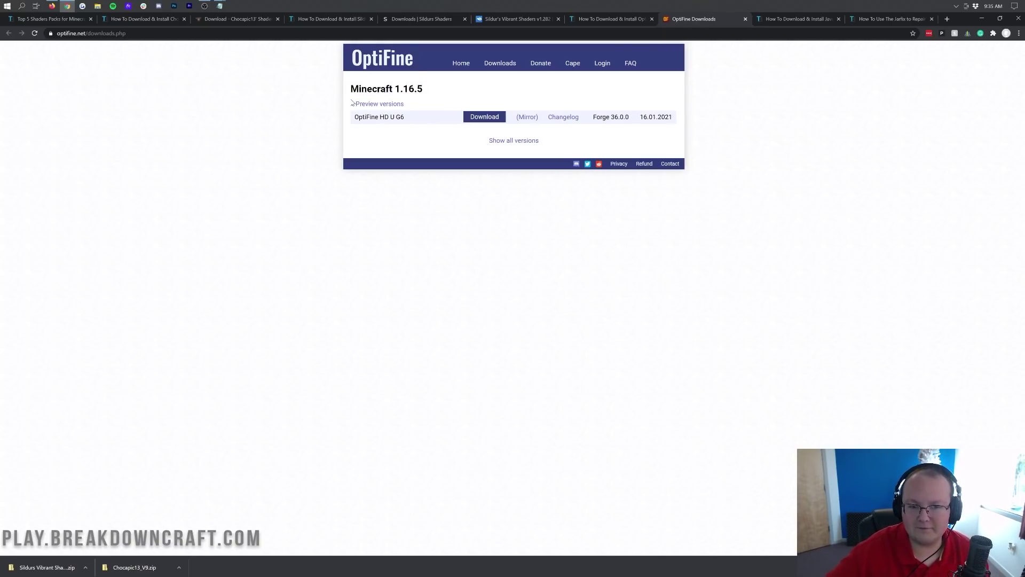
click(506, 141)
scroll(406, 155, down, 3)
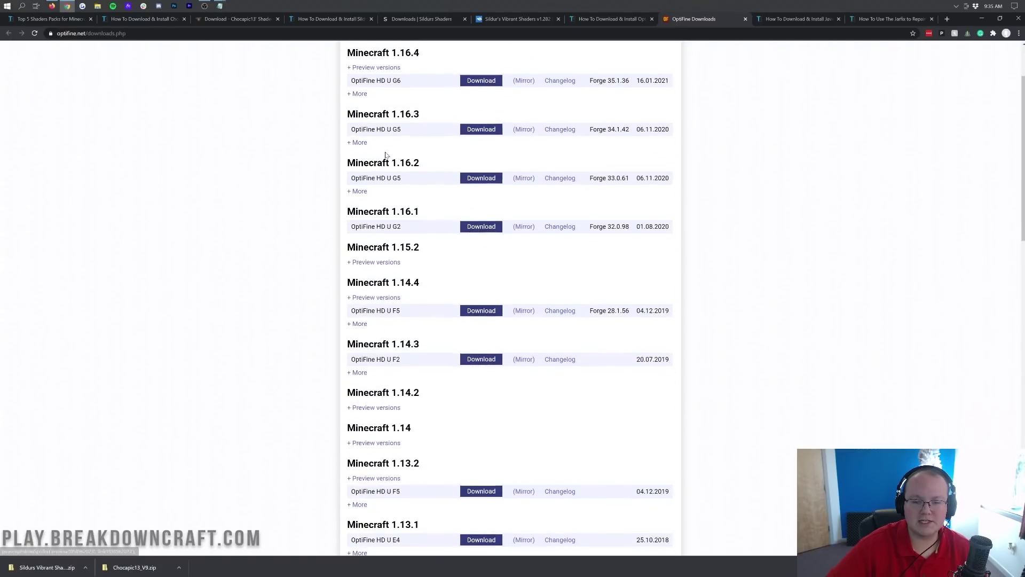
scroll(396, 169, up, 3)
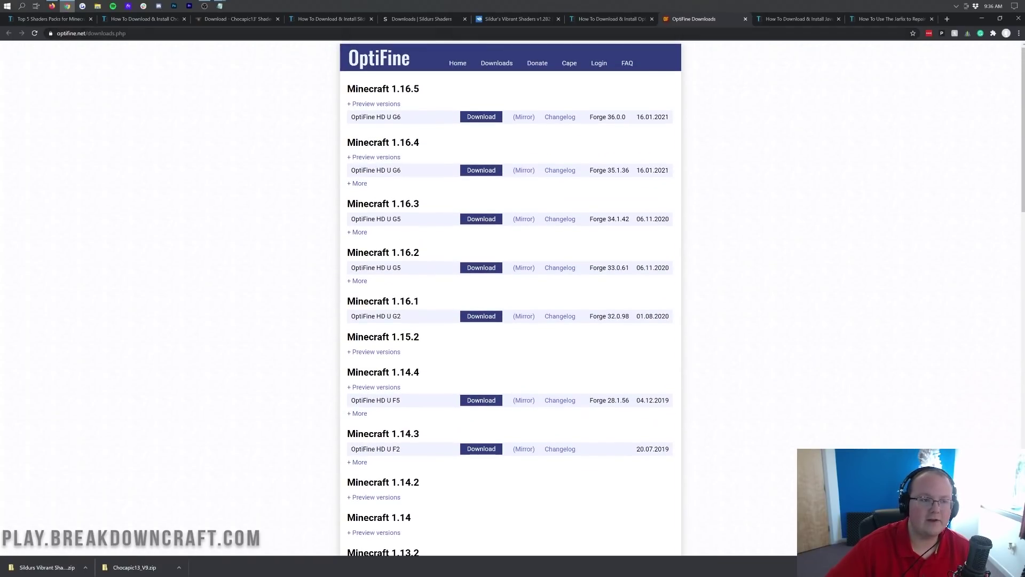
click(34, 34)
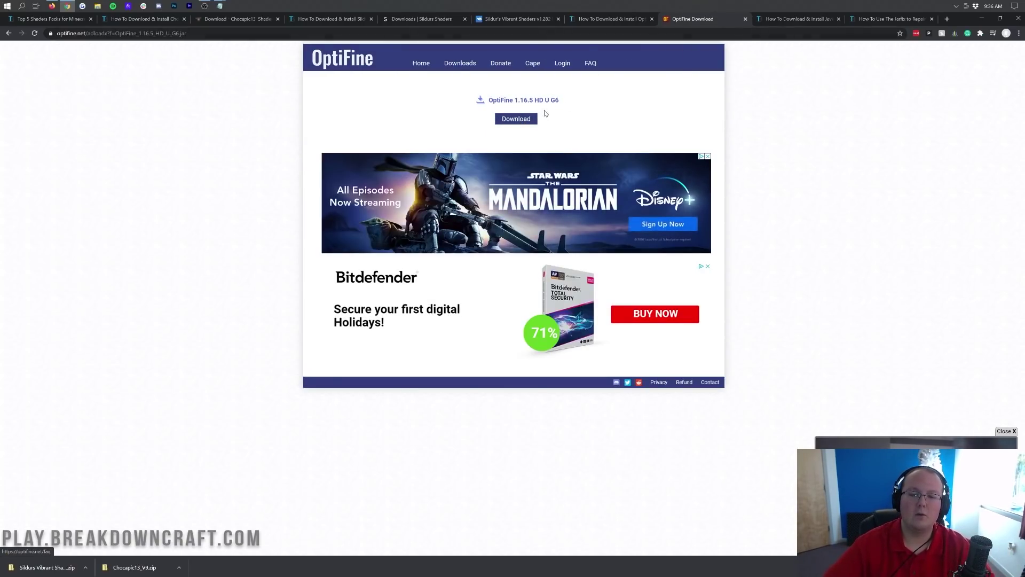
- Download OptiFine 1.16.5 HD U G6, keep it past Chrome's harmful-file warning, and close the page
click(517, 116)
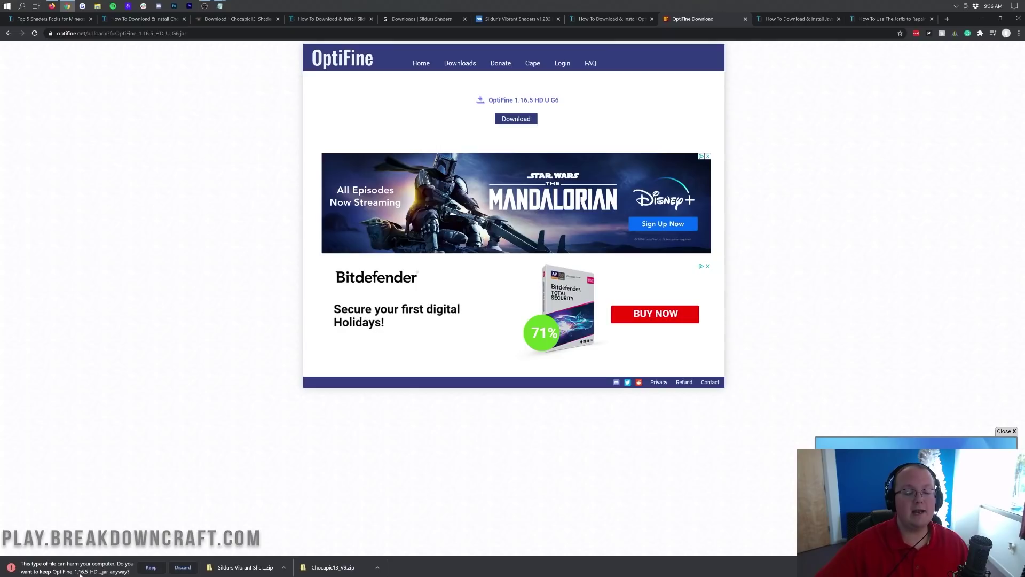
click(147, 568)
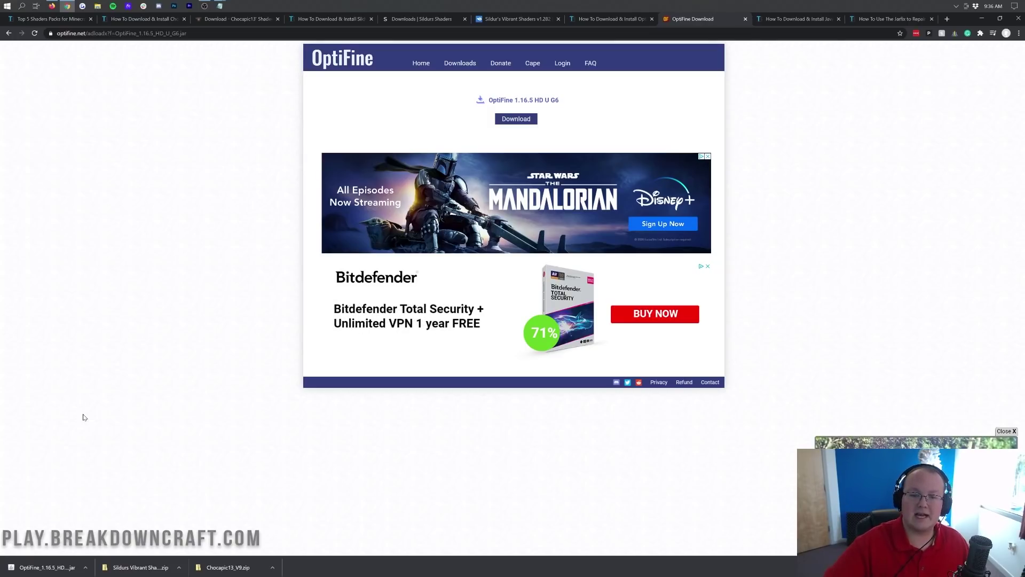
click(745, 19)
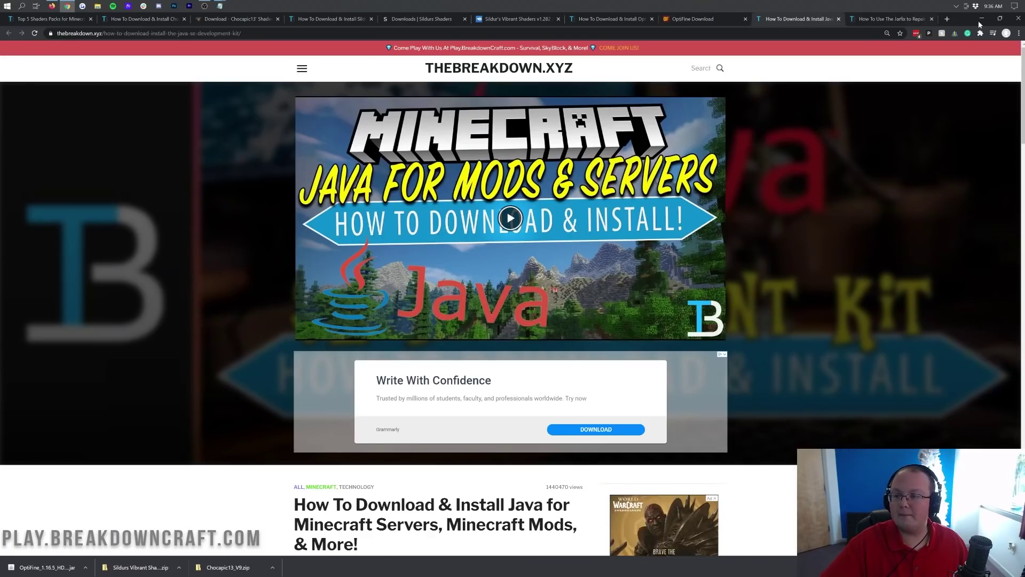
- Refresh the desktop and group the Chocapic zip, Sildurs zip and OptiFine jar near the top centre
click(981, 19)
right_click(345, 93)
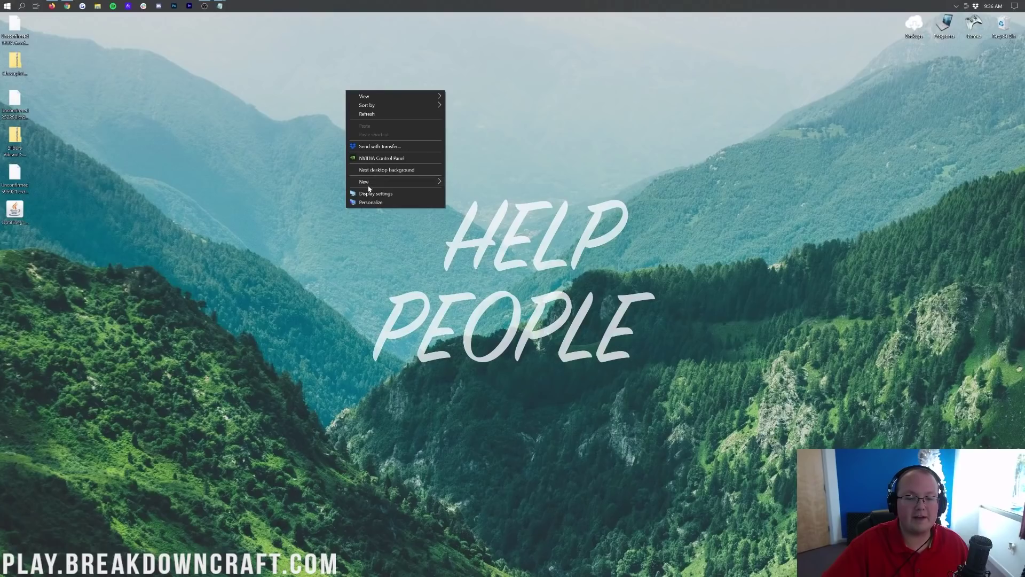
click(368, 114)
drag(15, 60, 405, 63)
drag(15, 144, 188, 161)
drag(438, 68, 435, 67)
mouse_move(15, 209)
mouse_down()
mouse_move(75, 219)
mouse_move(495, 100)
mouse_up()
drag(464, 55, 402, 67)
drag(404, 64, 554, 101)
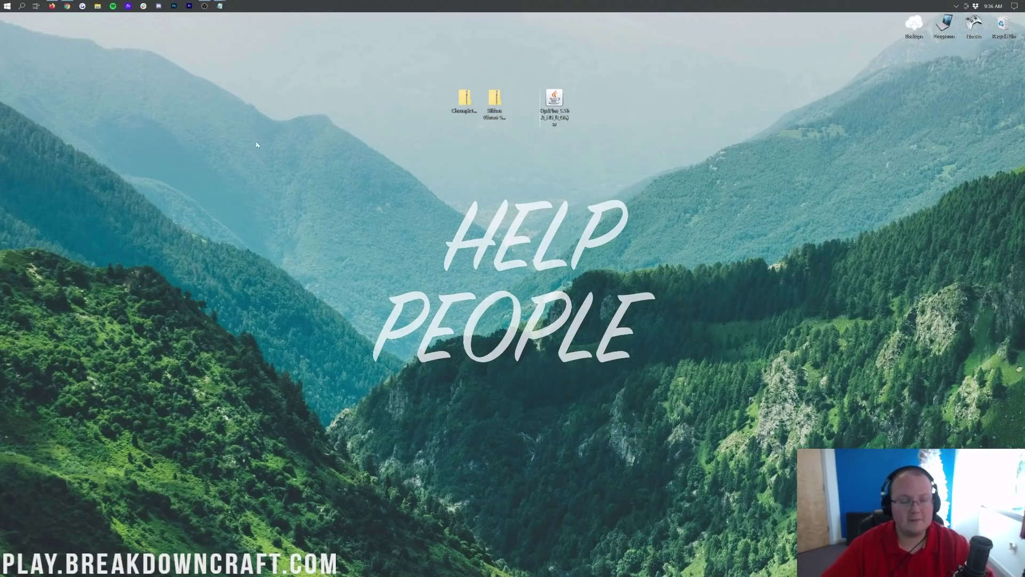
- Open the Downloads folder and demonstrate moving the three files into it, then restore Chrome
click(2, 4)
text(down)
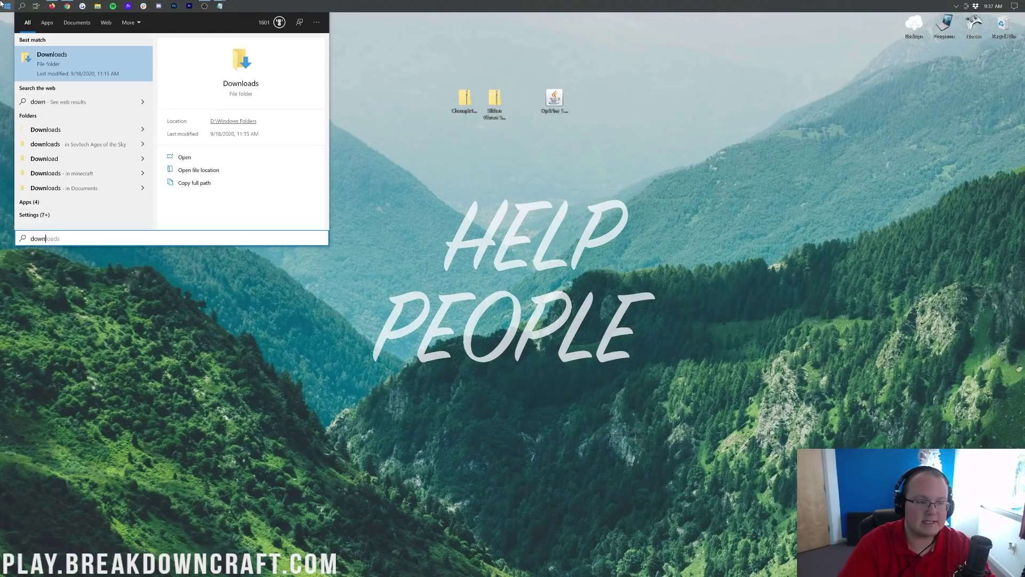
click(53, 64)
drag(598, 120, 438, 91)
drag(554, 98, 507, 294)
click(720, 124)
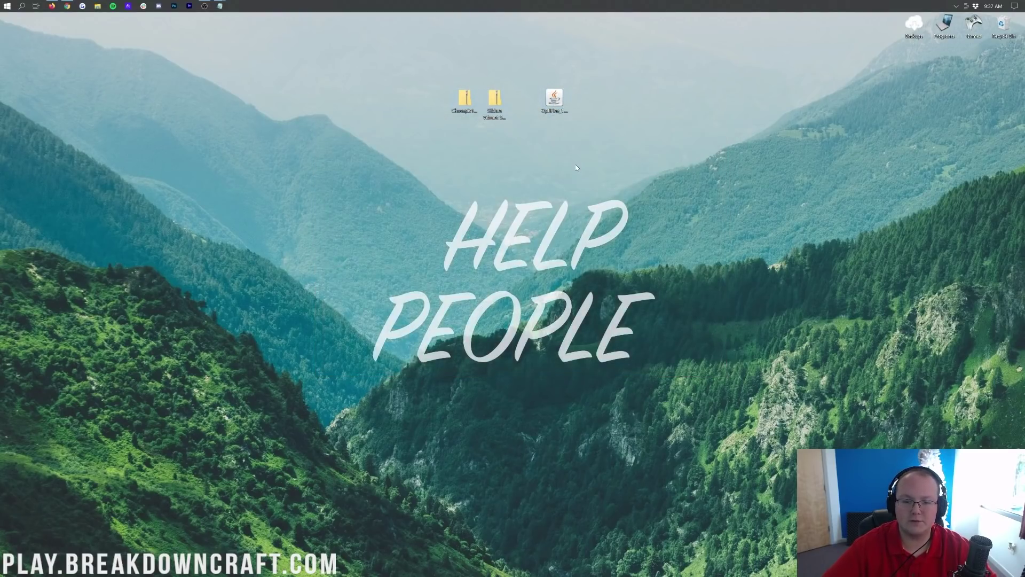
click(458, 108)
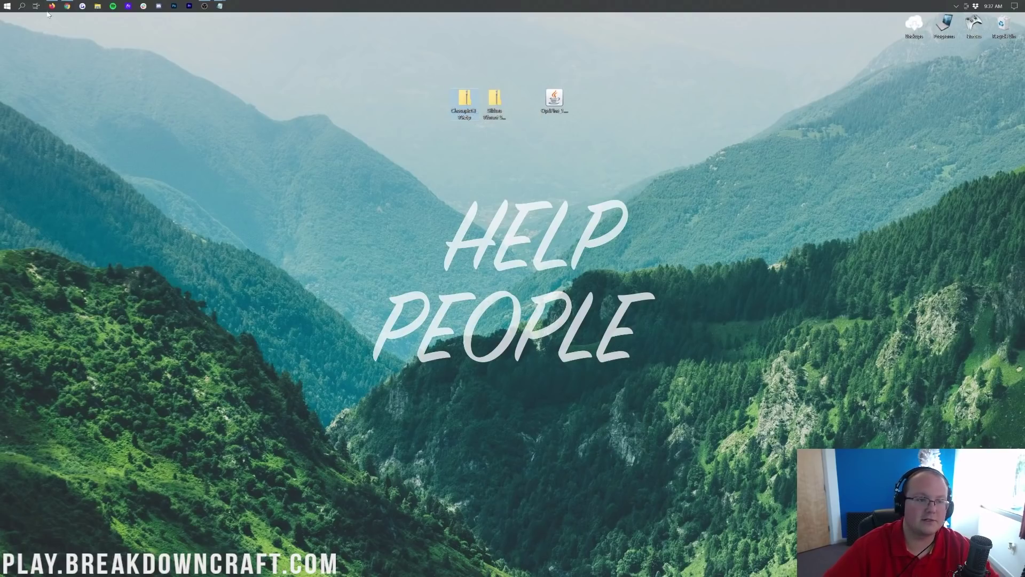
click(69, 8)
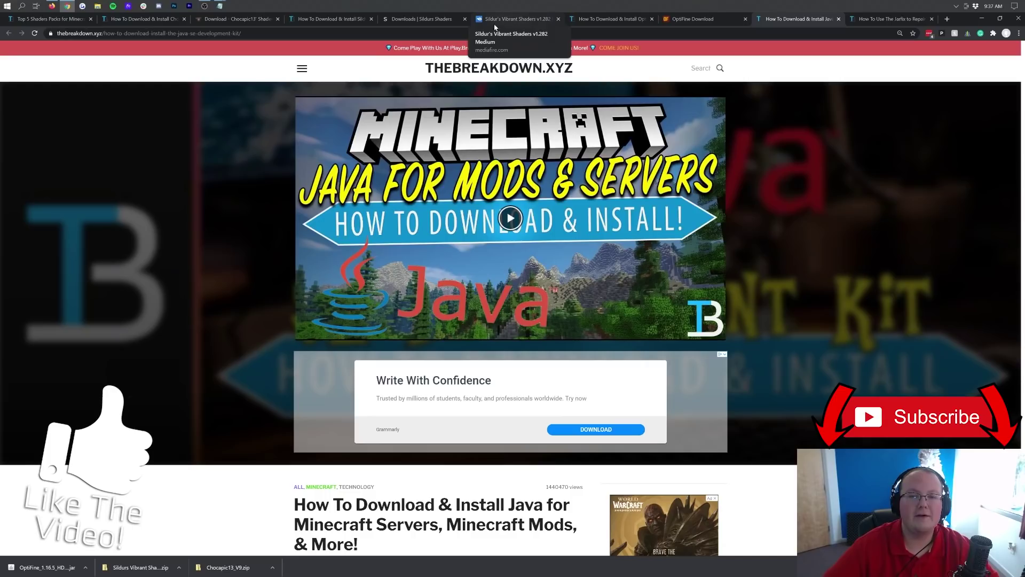
click(237, 18)
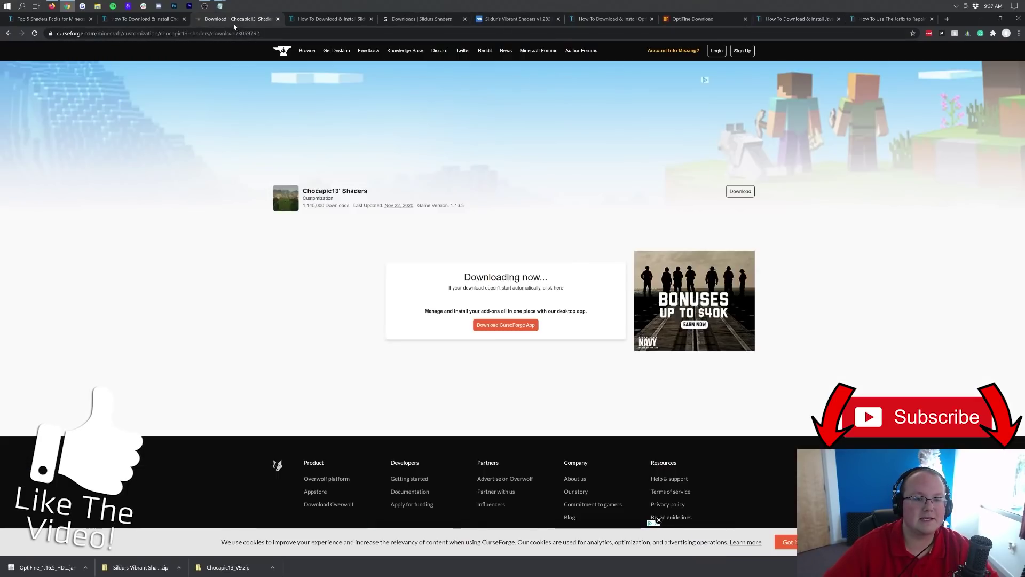
key(alt+Left)
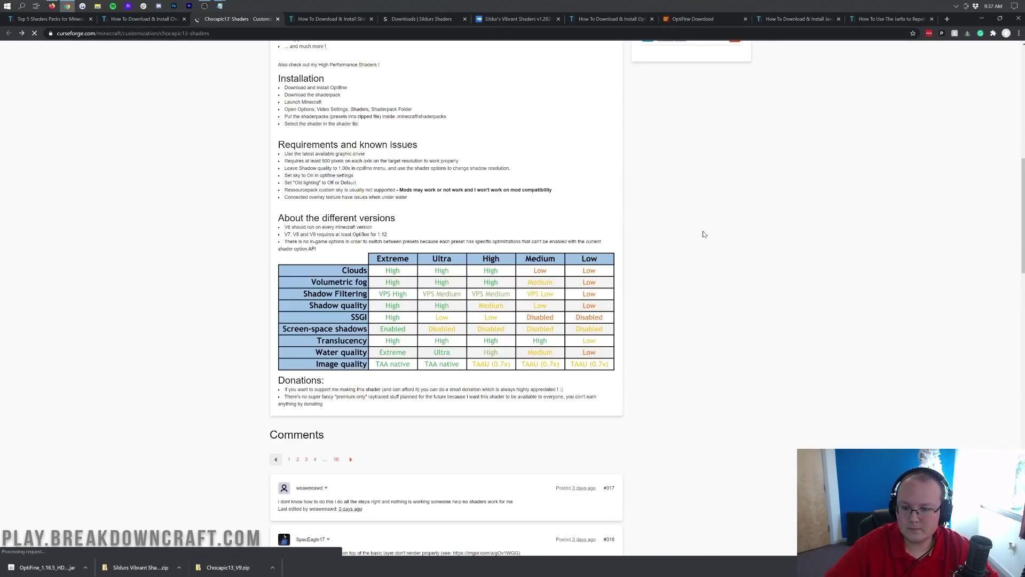
scroll(703, 230, up, 2)
scroll(697, 224, up, 2)
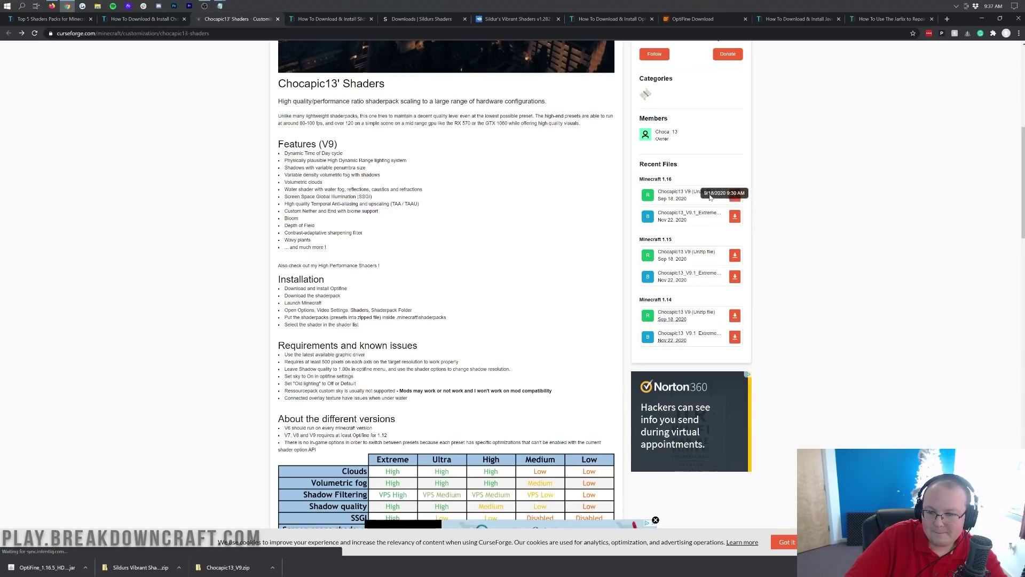
click(983, 18)
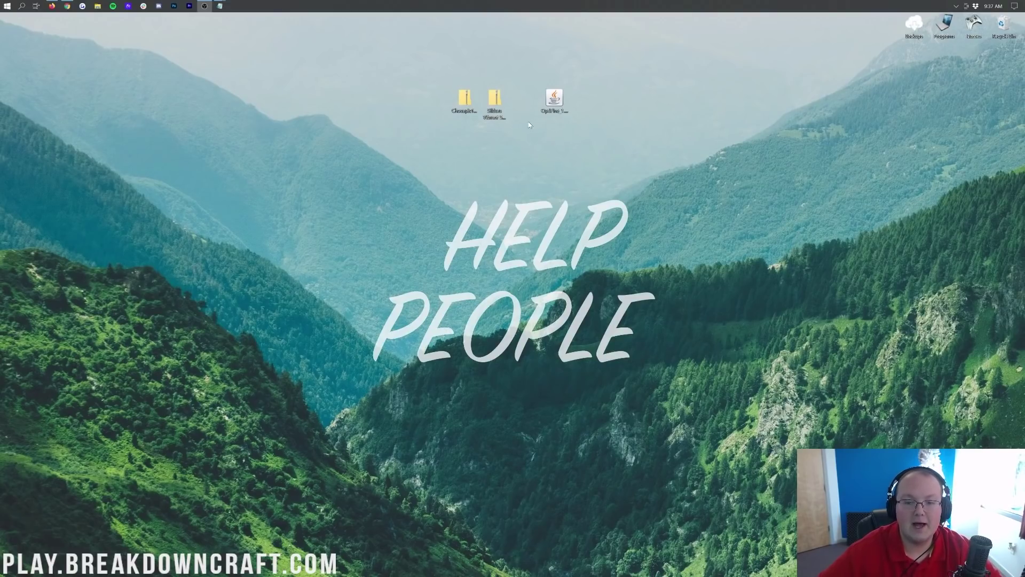
double_click(463, 98)
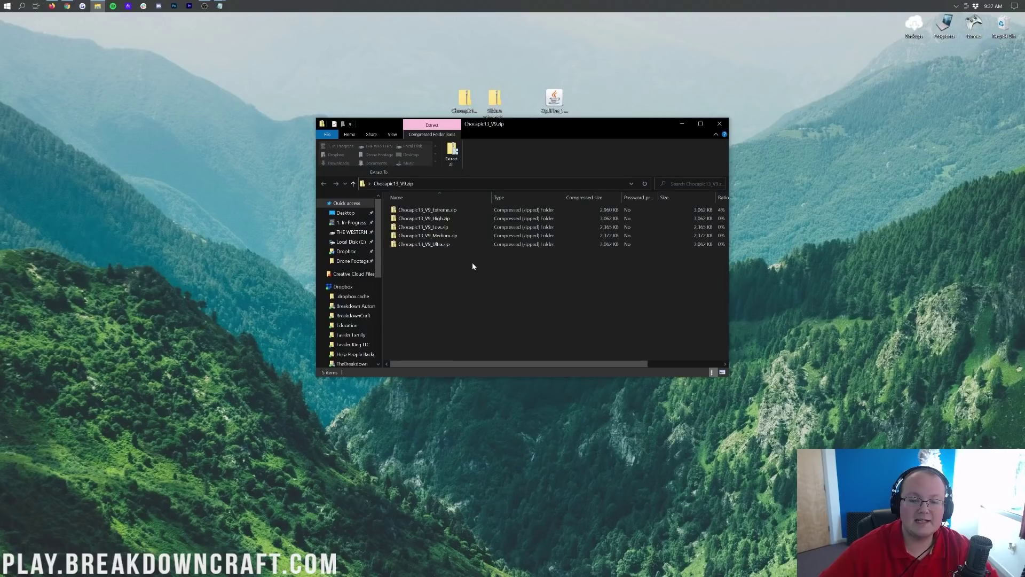
click(491, 102)
double_click(491, 103)
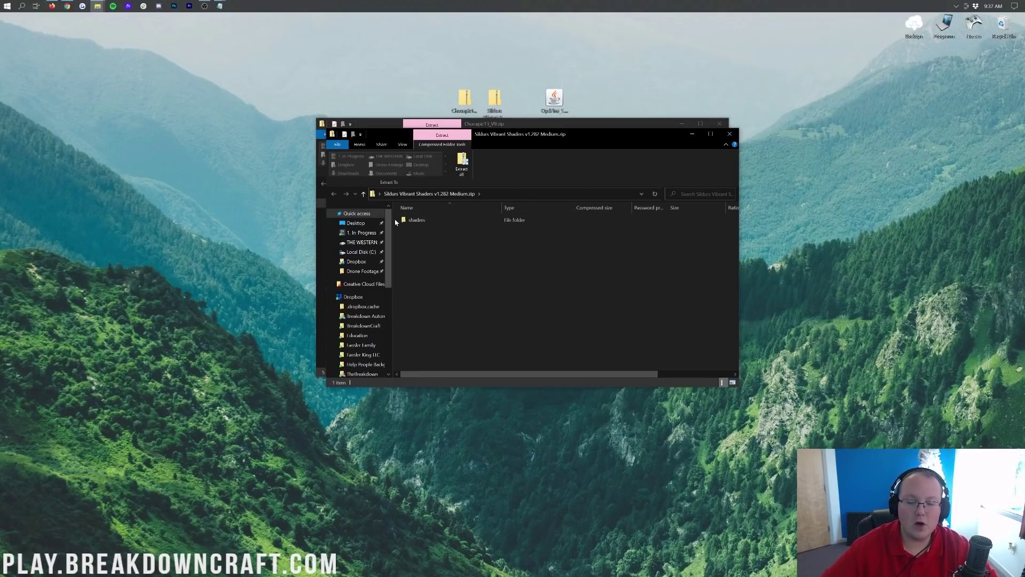
click(730, 134)
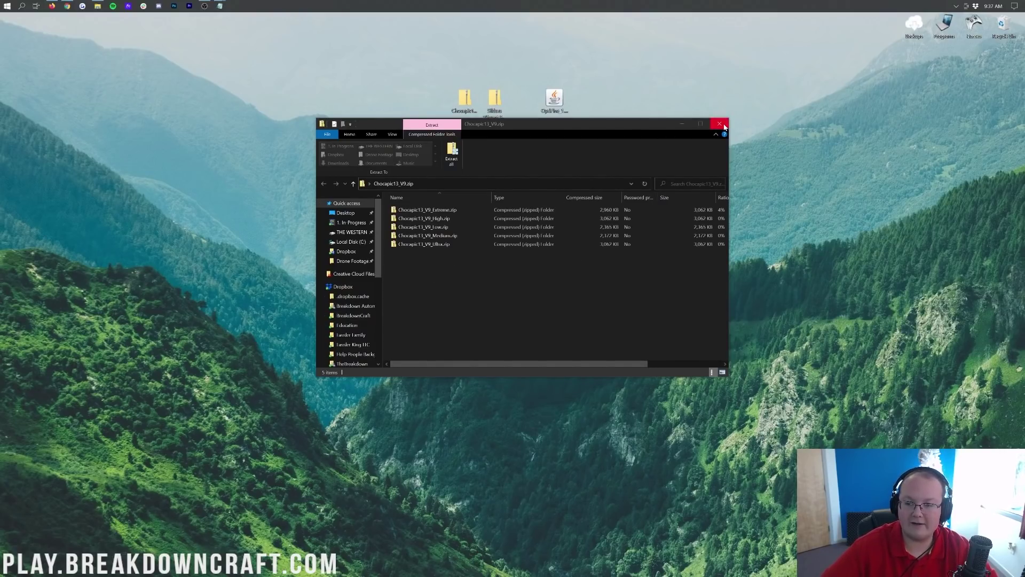
click(720, 124)
- Extract the Chocapic13_V9 zip and permanently delete the original zip
right_click(465, 102)
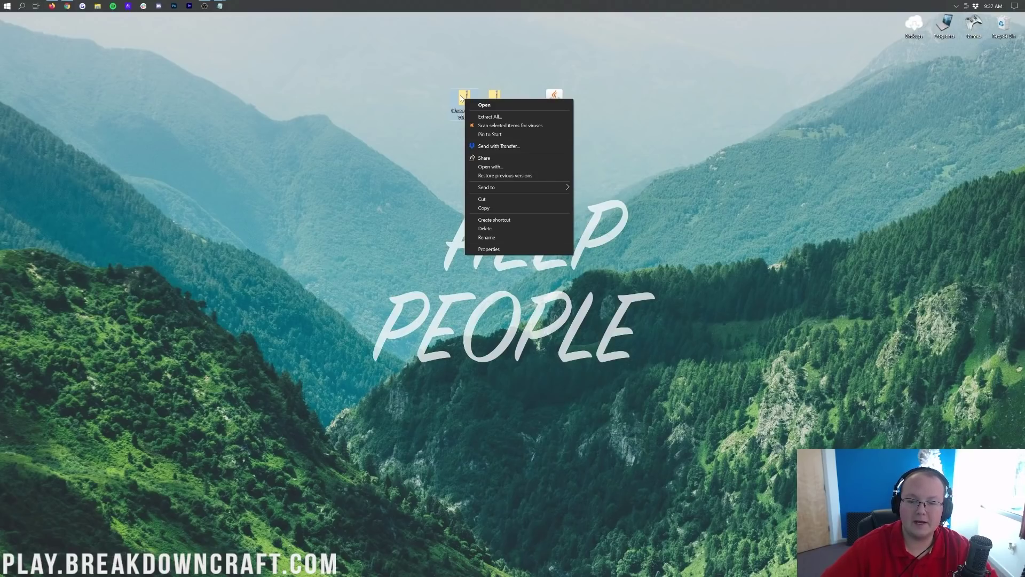
click(490, 117)
click(581, 386)
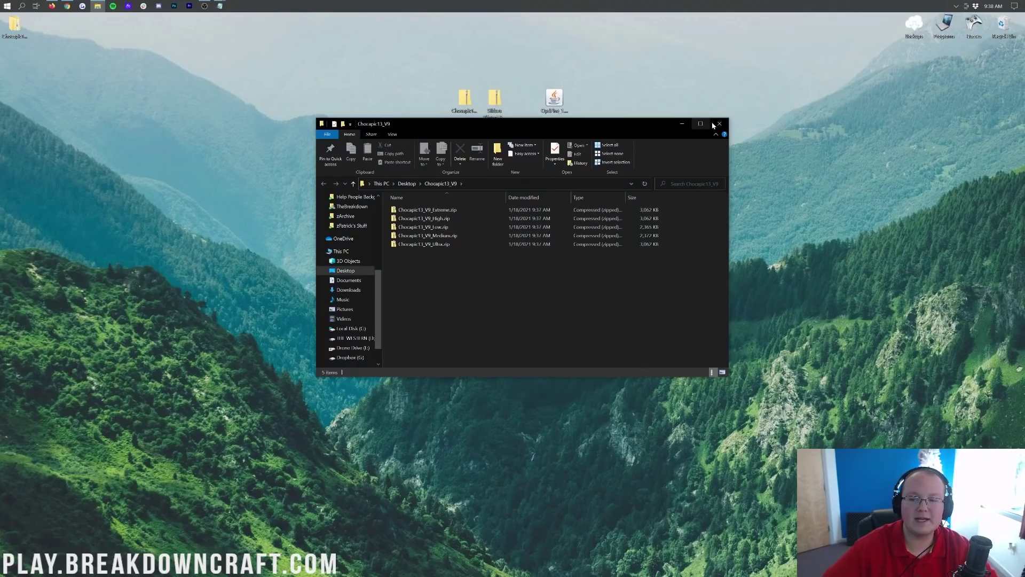
click(718, 124)
drag(466, 109, 985, 90)
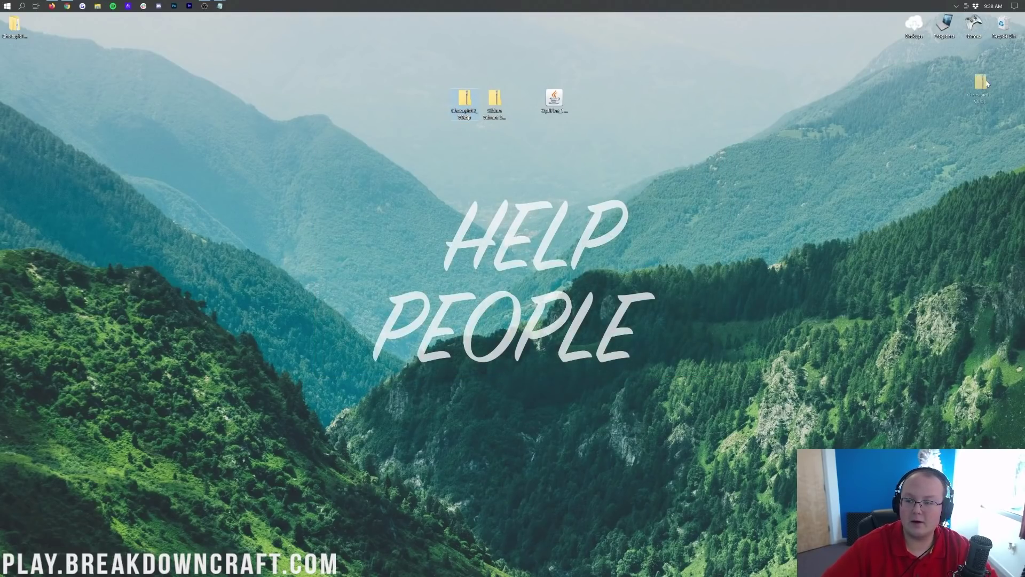
drag(1014, 33, 1011, 31)
click(533, 297)
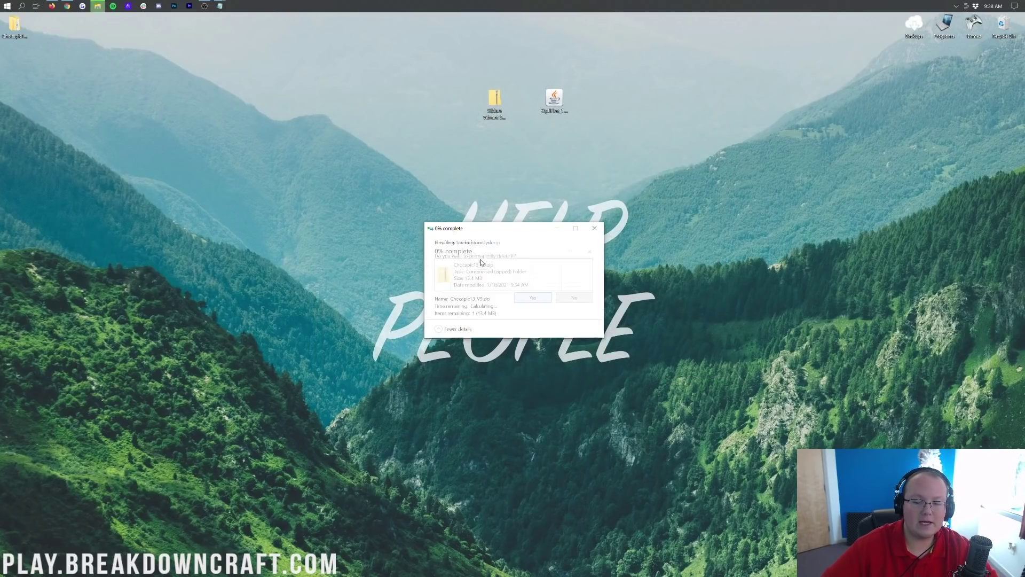
- Pull Chocapic13_V9_Medium.zip out of the extracted folder onto the desktop, then delete the folder
drag(13, 24, 405, 106)
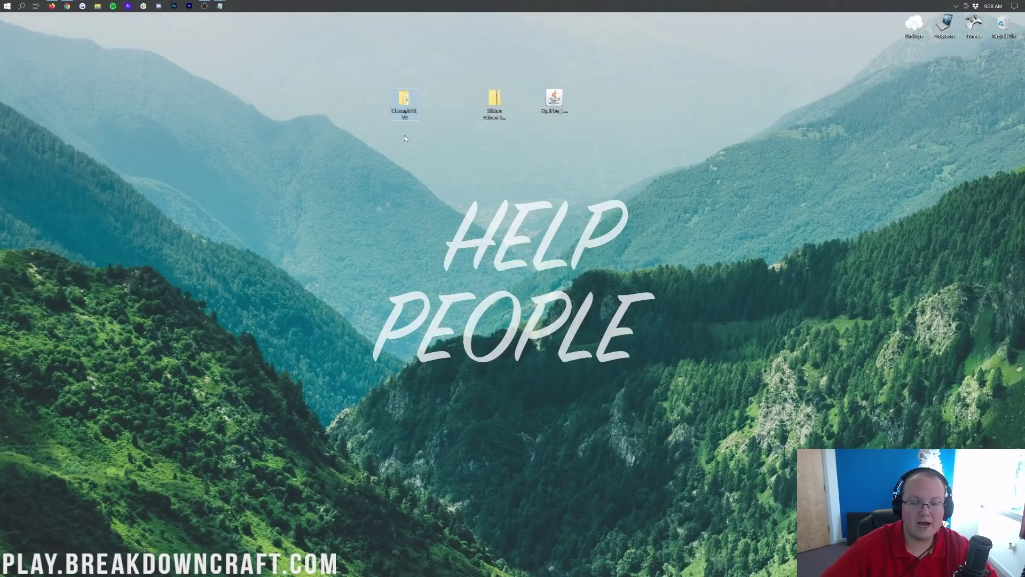
double_click(395, 105)
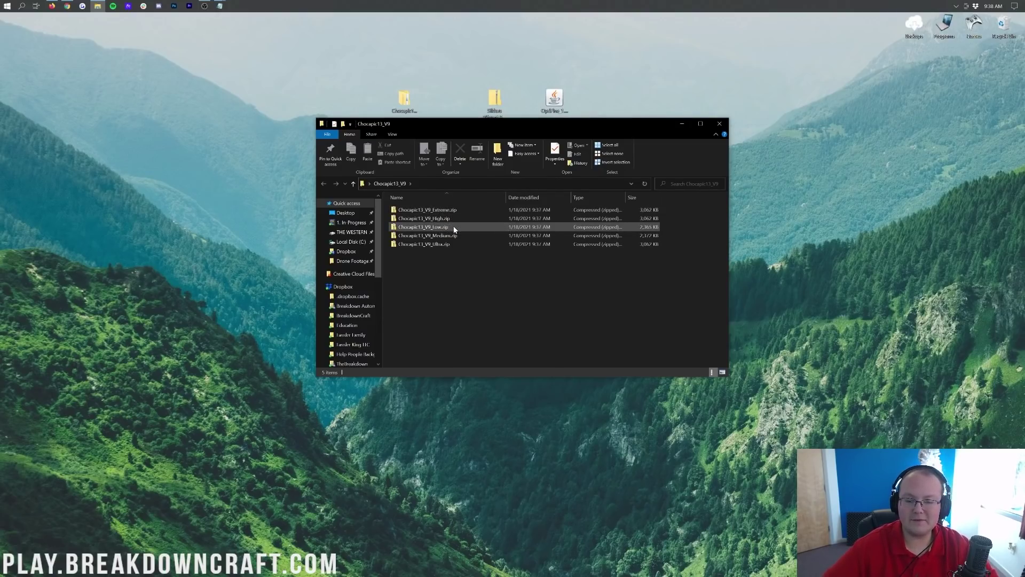
drag(452, 235, 462, 100)
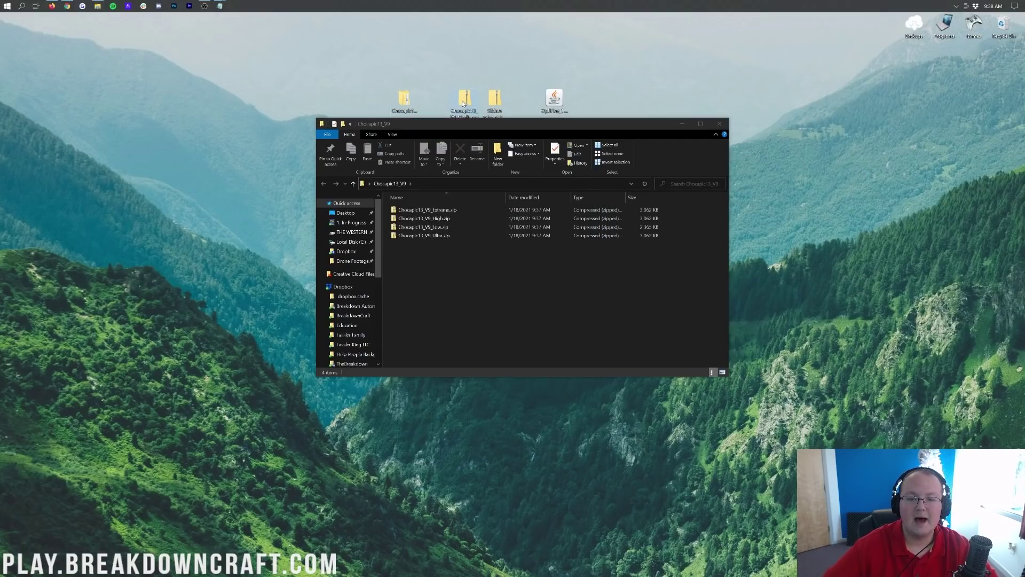
click(720, 123)
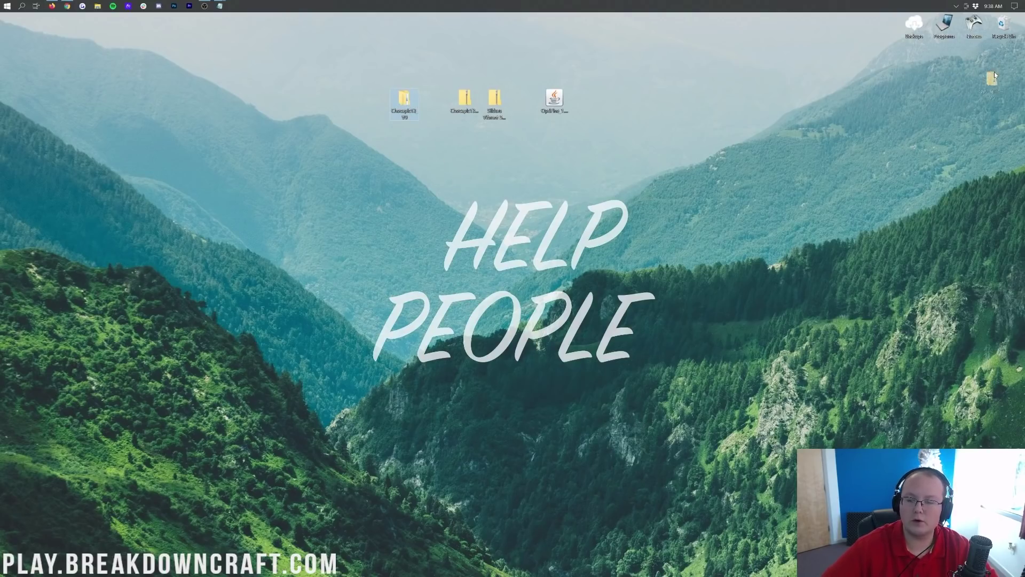
drag(1011, 34, 1009, 33)
click(532, 288)
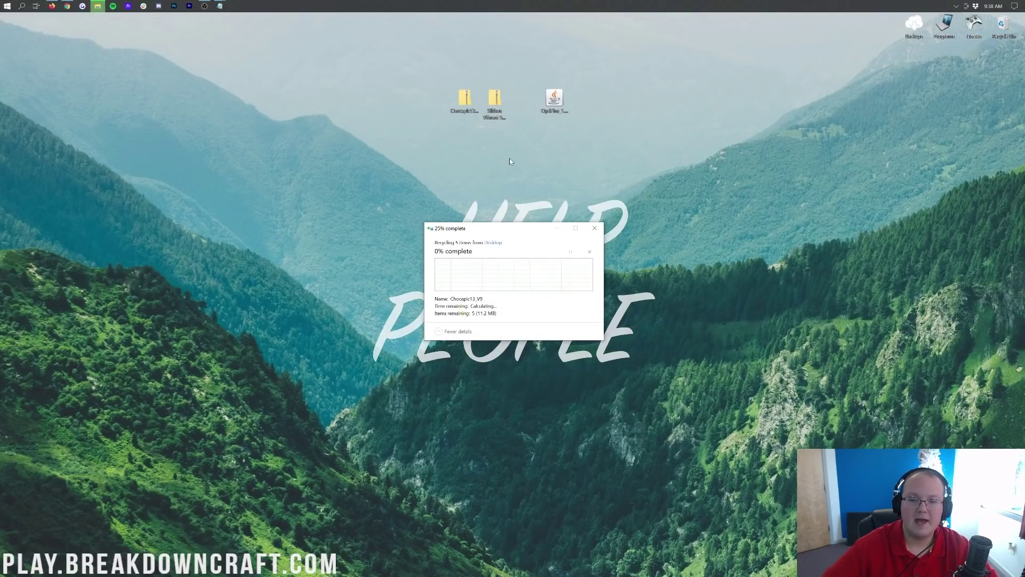
click(494, 125)
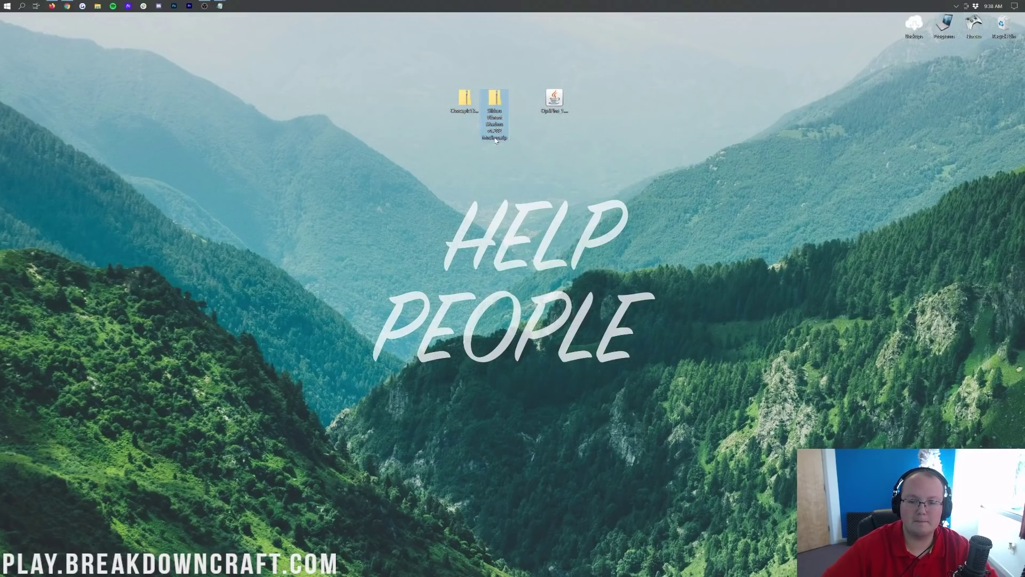
- Cancel the 'How do you want to open this file?' choice for the OptiFine jar and restore Chrome
click(518, 177)
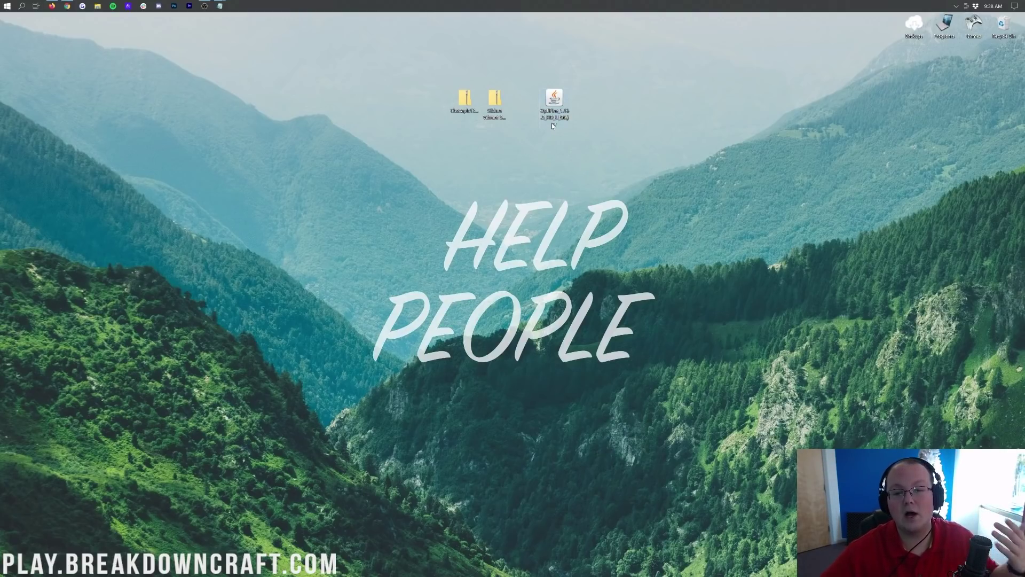
right_click(552, 103)
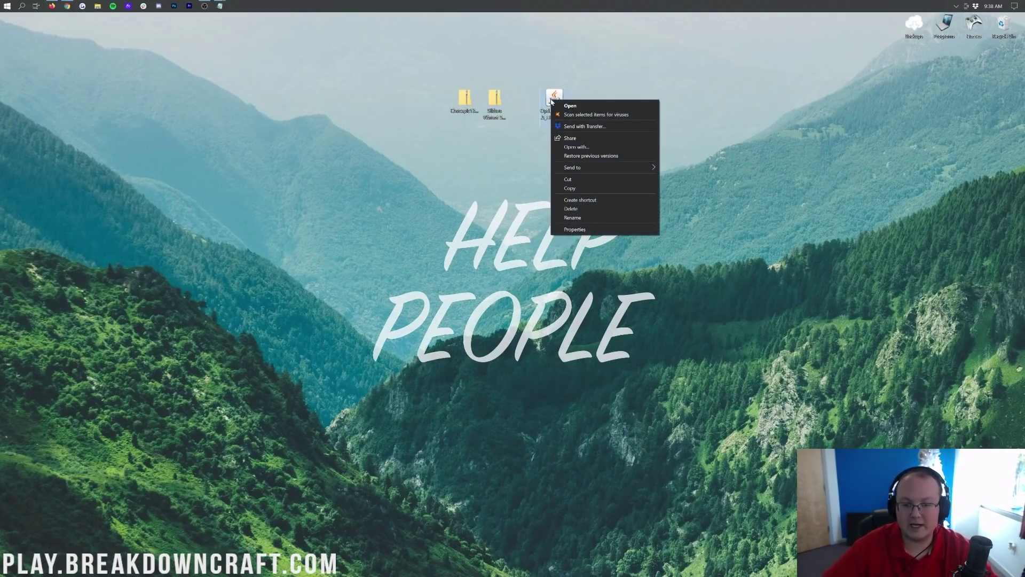
click(577, 147)
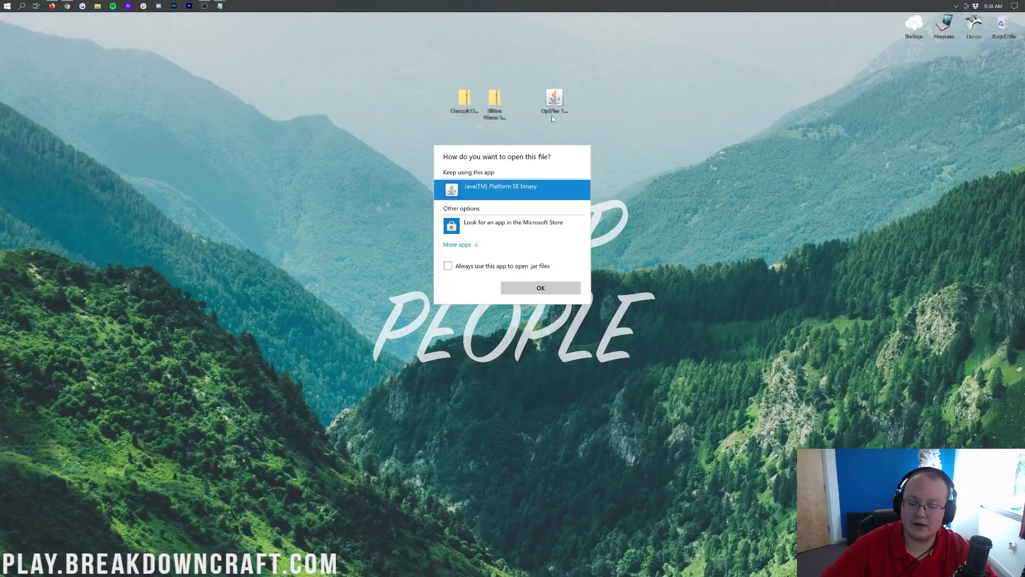
click(537, 129)
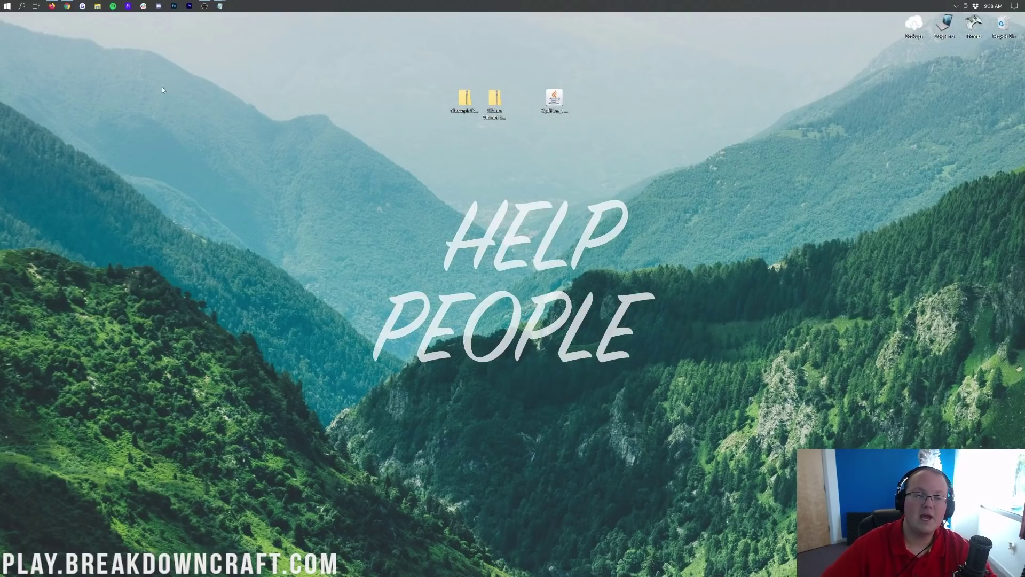
click(68, 8)
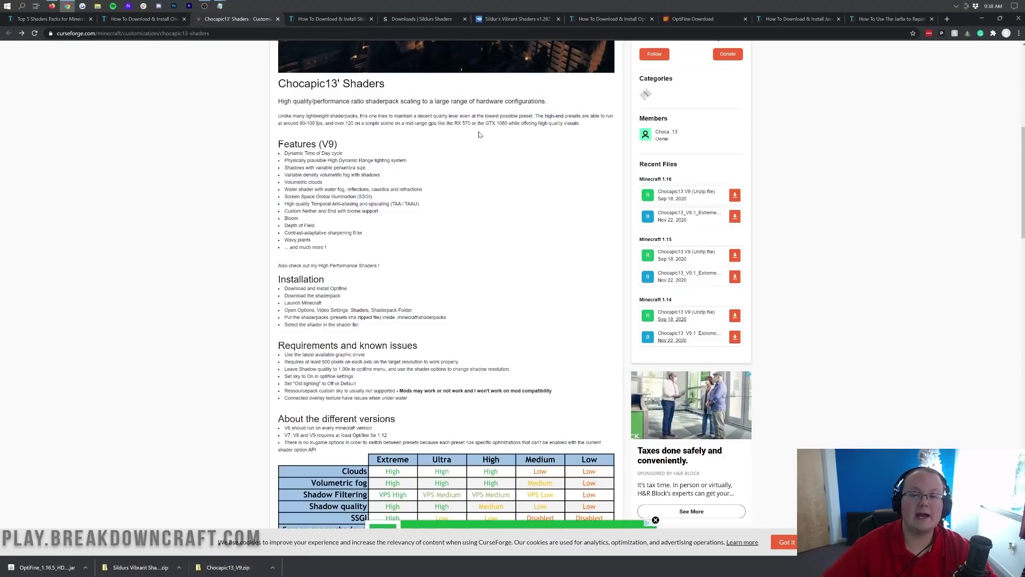
- Scroll through the Java install guide, glance at the Jarfix guide, then minimize Chrome
click(803, 19)
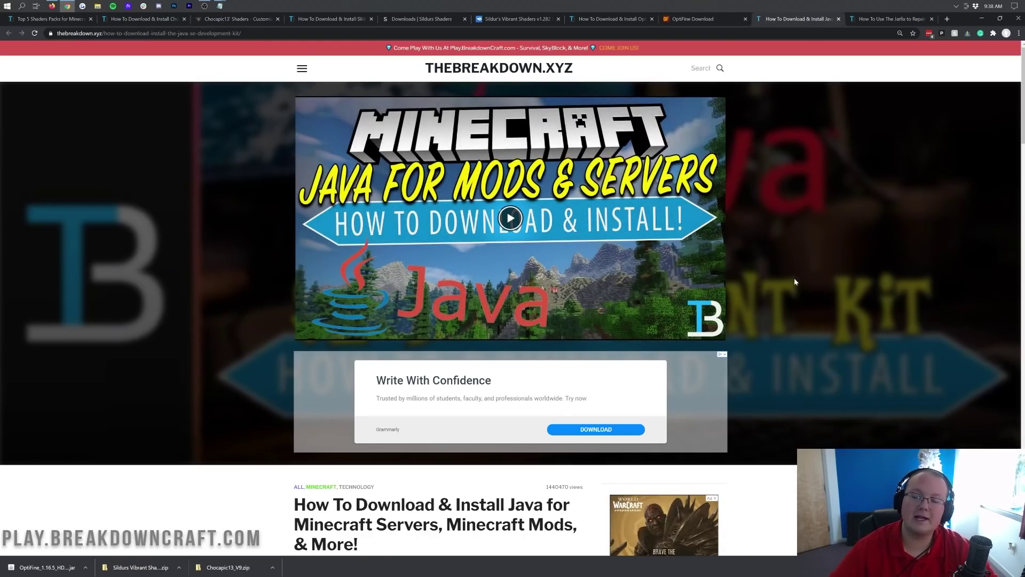
scroll(809, 274, down, 3)
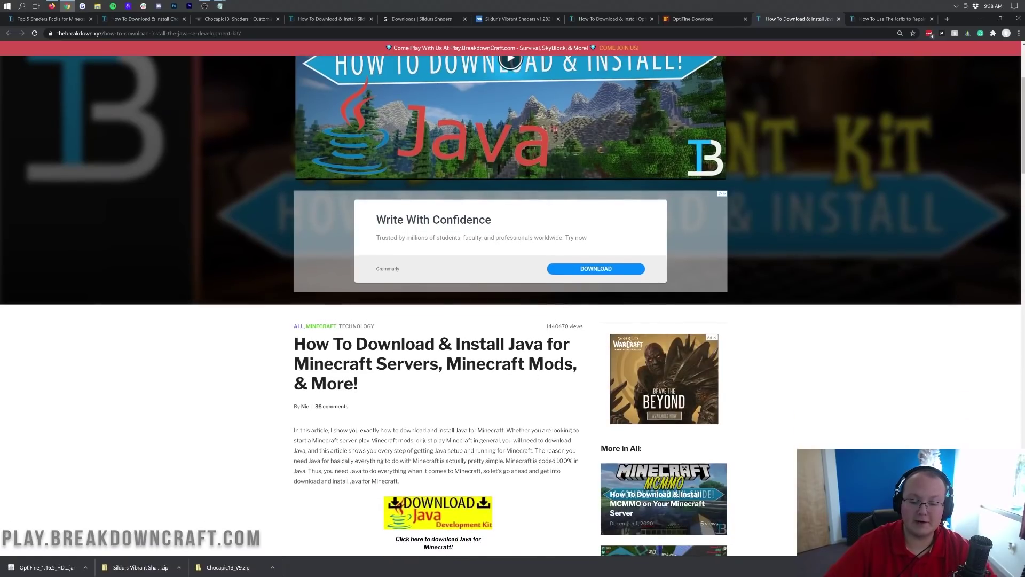
drag(446, 364, 577, 364)
click(544, 406)
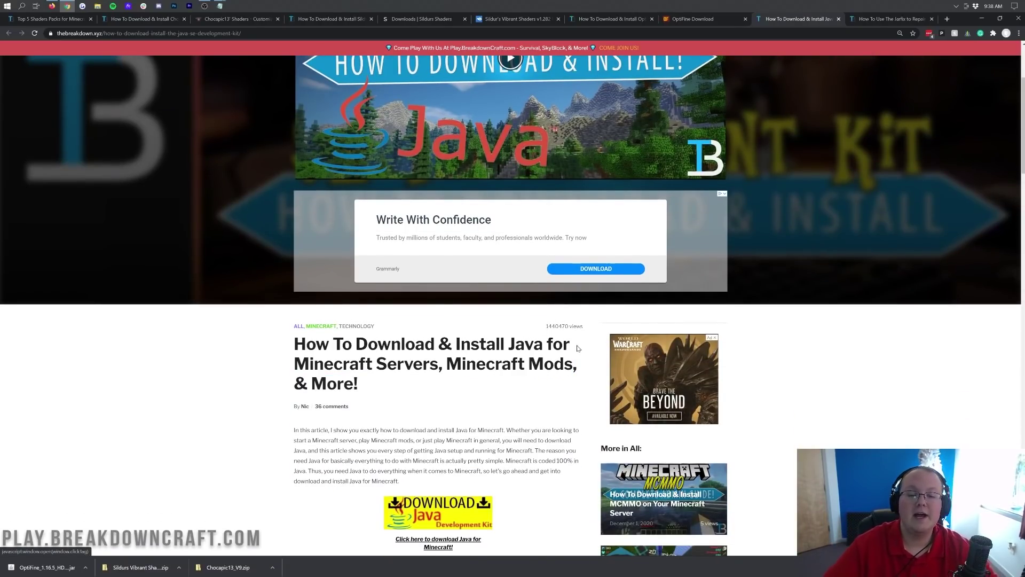
scroll(540, 399, down, 15)
scroll(547, 332, down, 5)
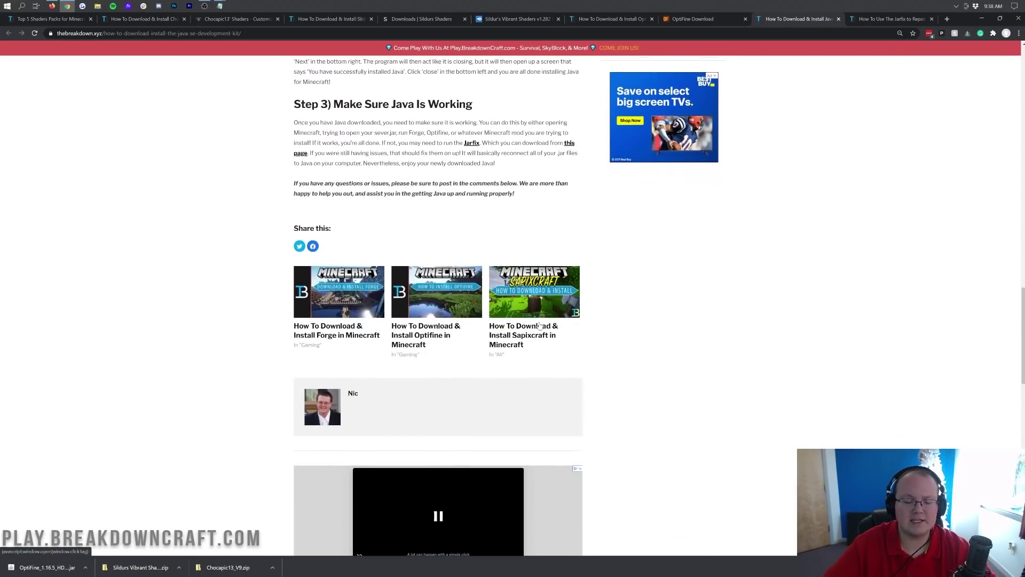
scroll(539, 329, up, 20)
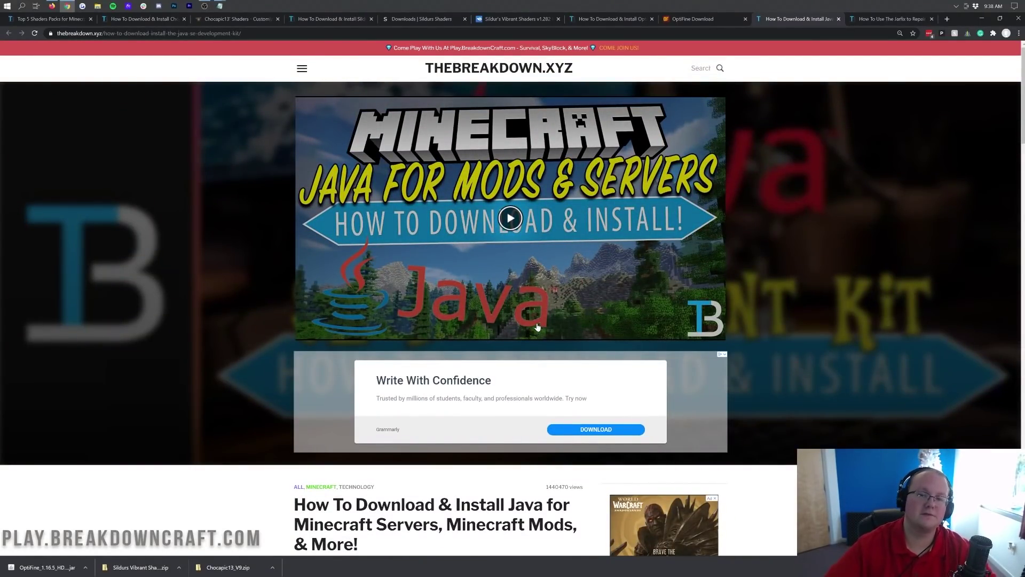
scroll(585, 186, down, 9)
scroll(585, 186, up, 10)
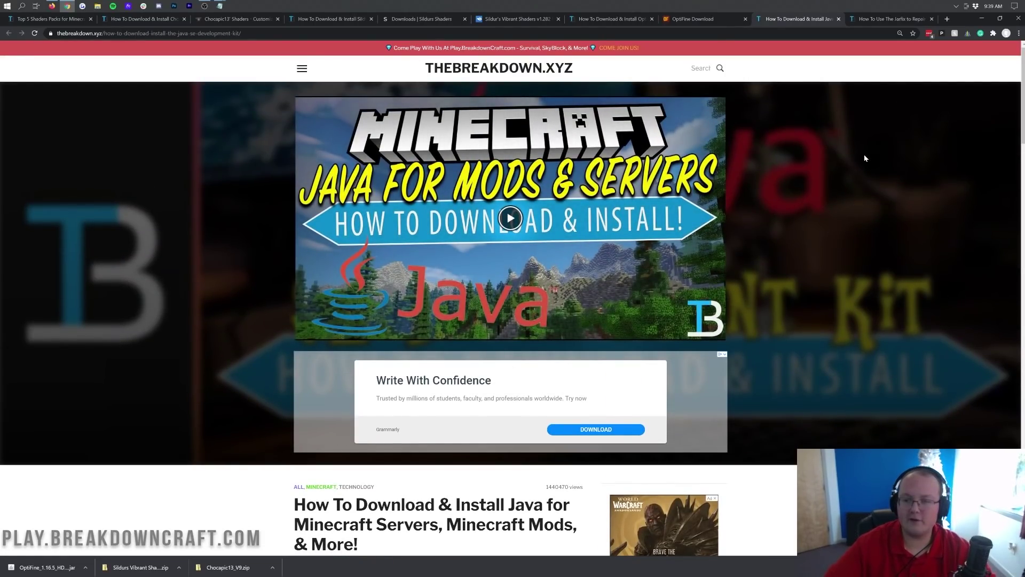
click(891, 19)
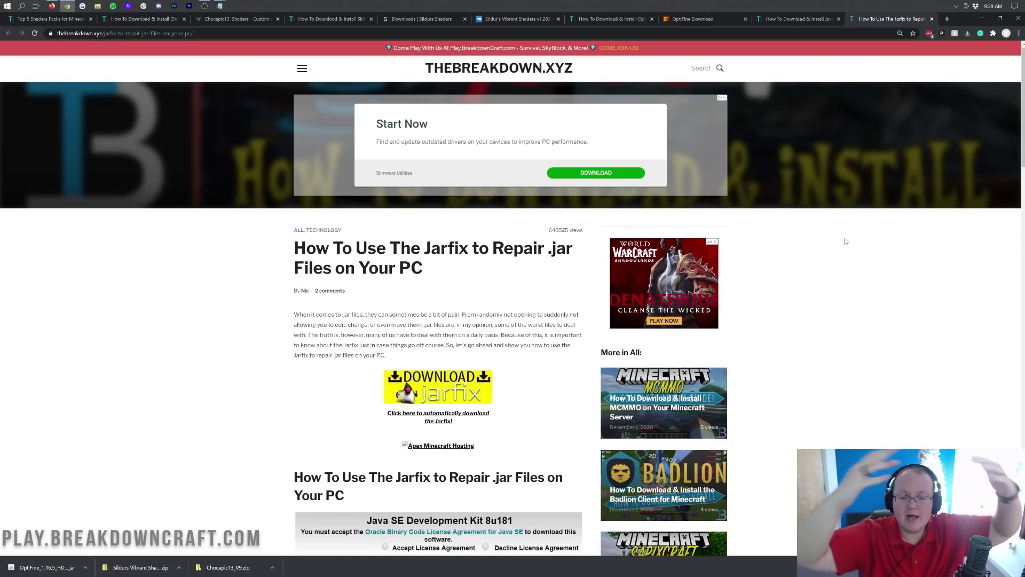
click(982, 19)
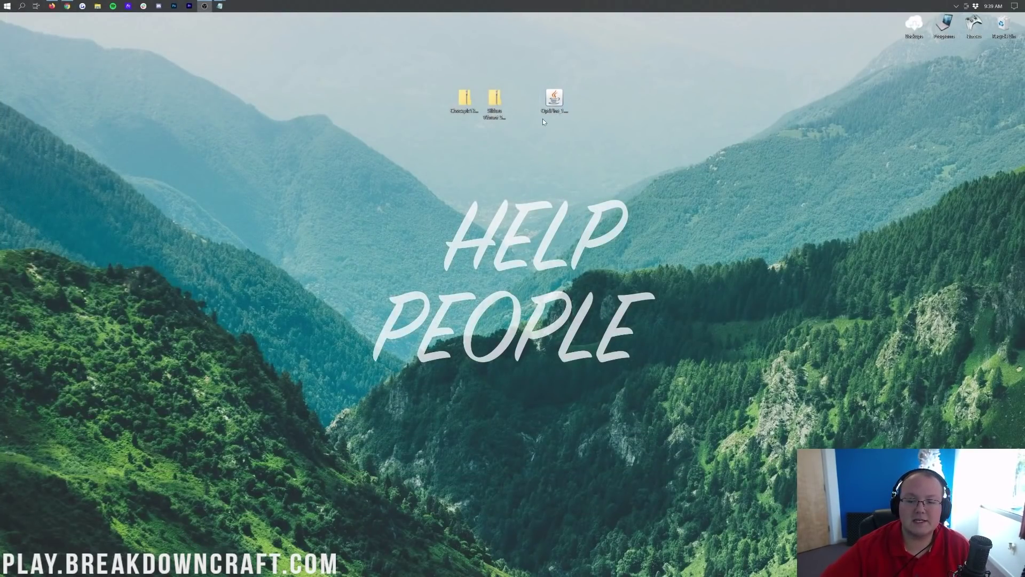
- Run the OptiFine jar with Java to install HD Ultra G6, then recycle the jar
right_click(548, 97)
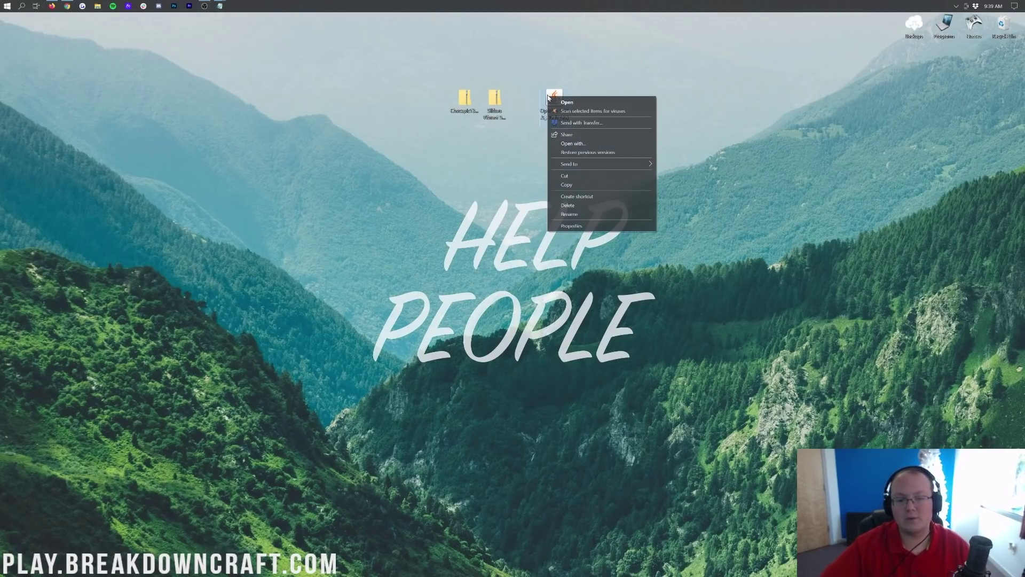
click(577, 143)
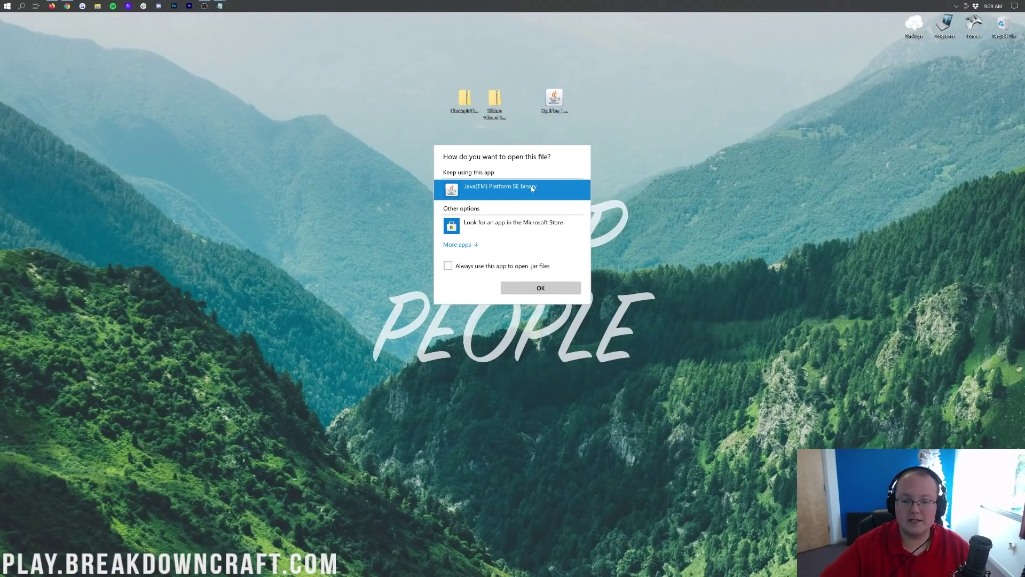
click(534, 288)
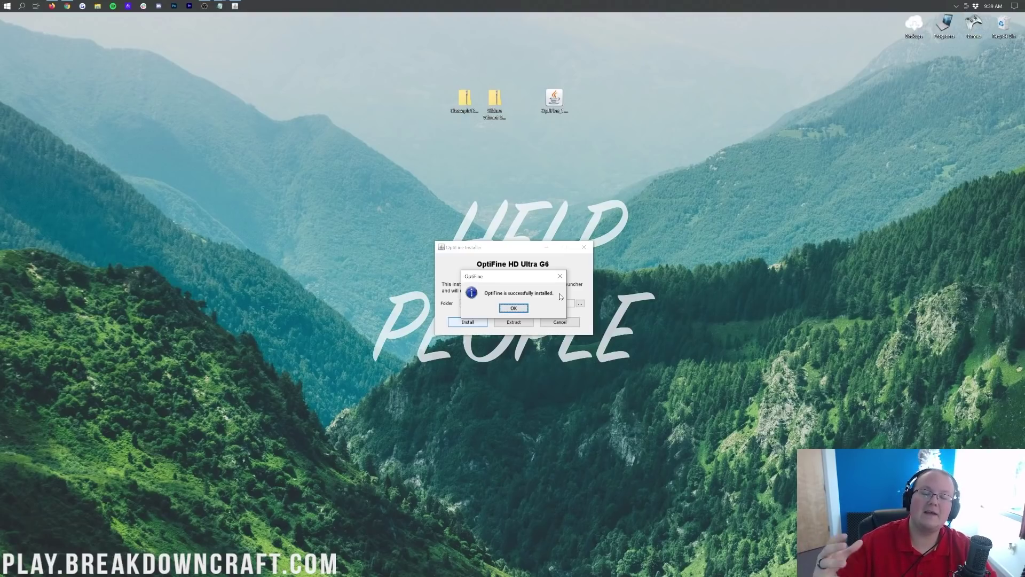
click(512, 308)
drag(554, 100, 997, 33)
drag(584, 143, 517, 94)
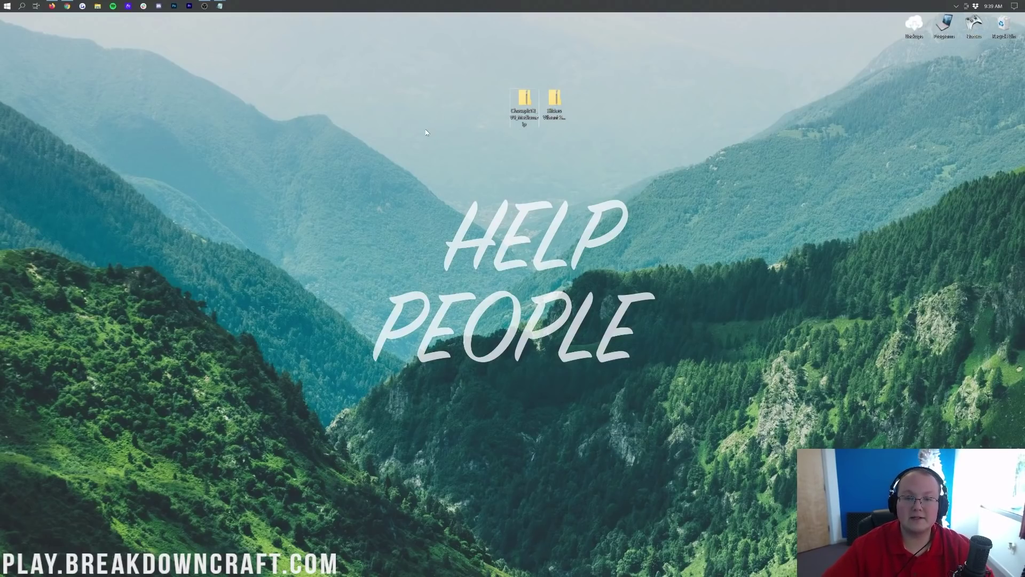
- Launch the Minecraft Launcher by searching 'mine' in the Start menu
click(7, 6)
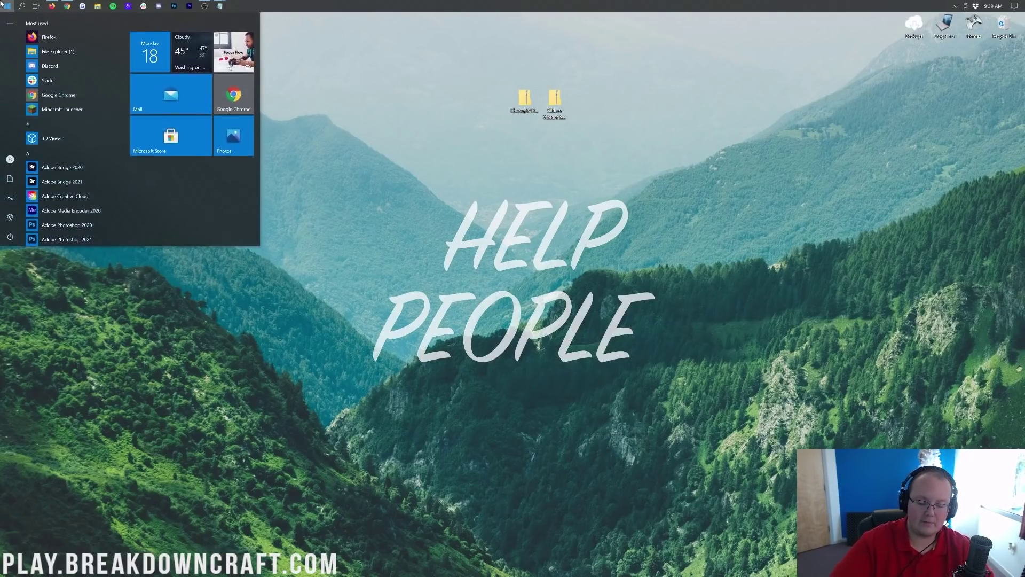
text(mine)
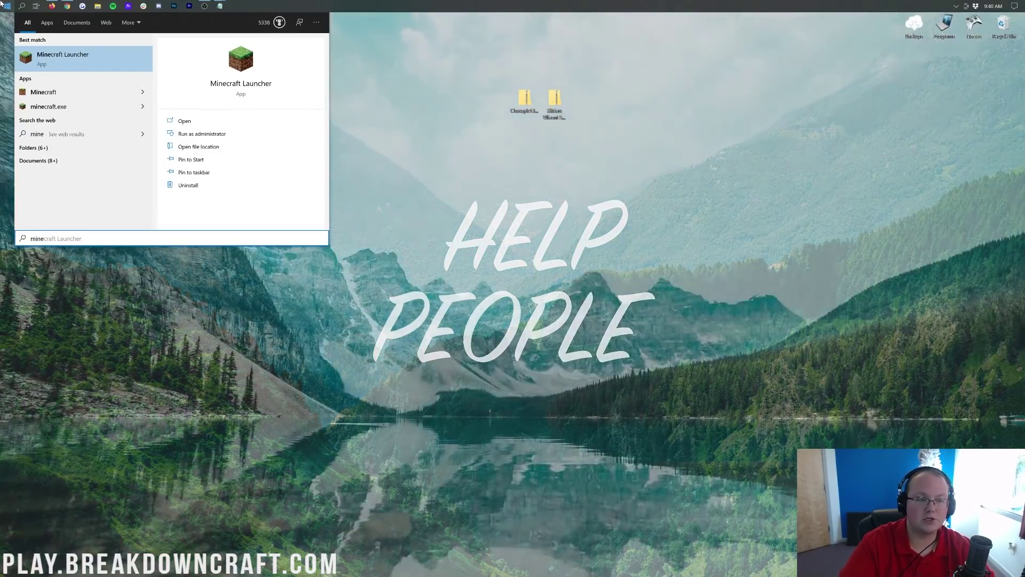
key(Return)
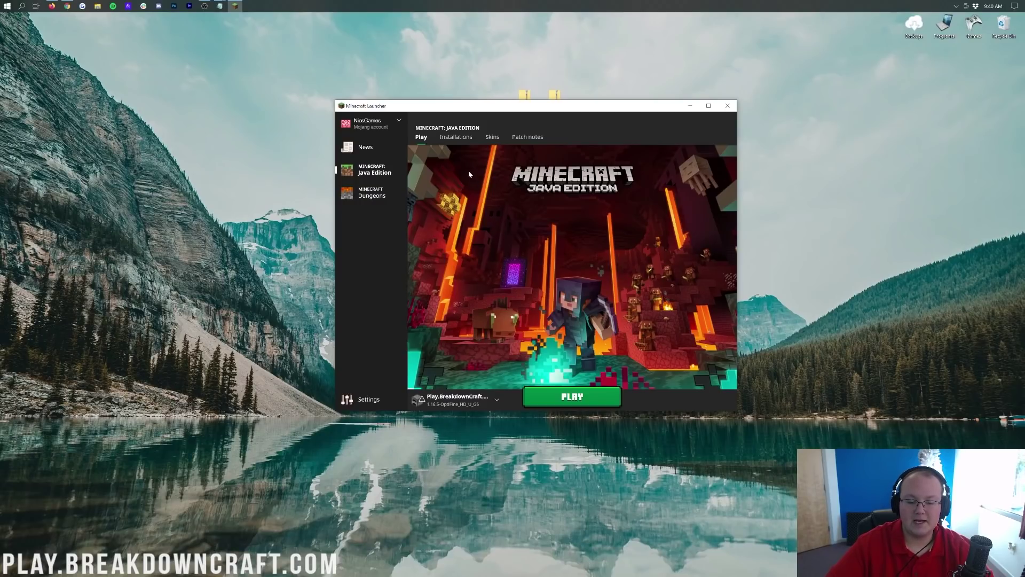
- Select the OptiFine installation beside Play and show the Installations list
click(458, 399)
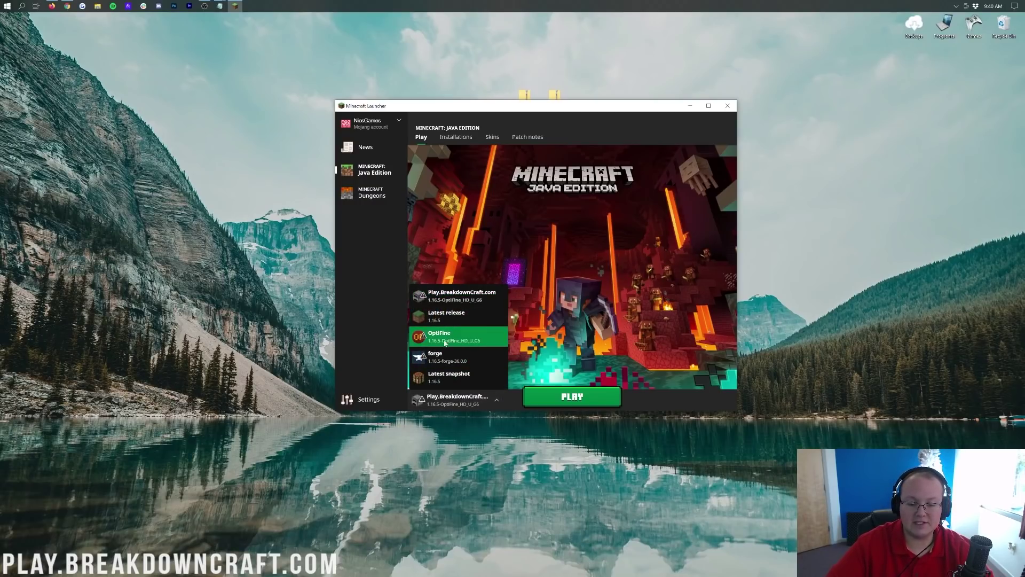
click(495, 401)
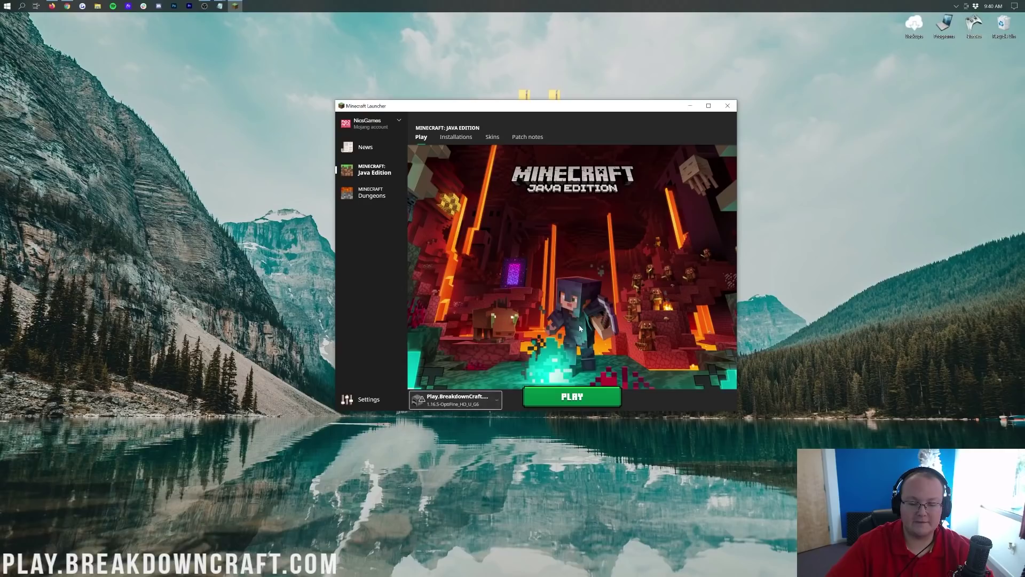
click(497, 406)
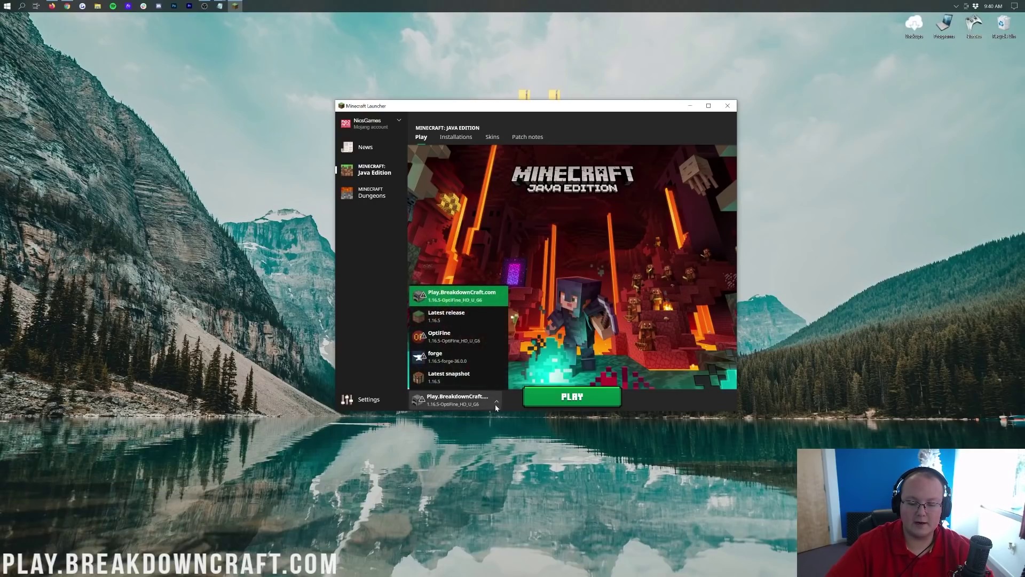
click(459, 338)
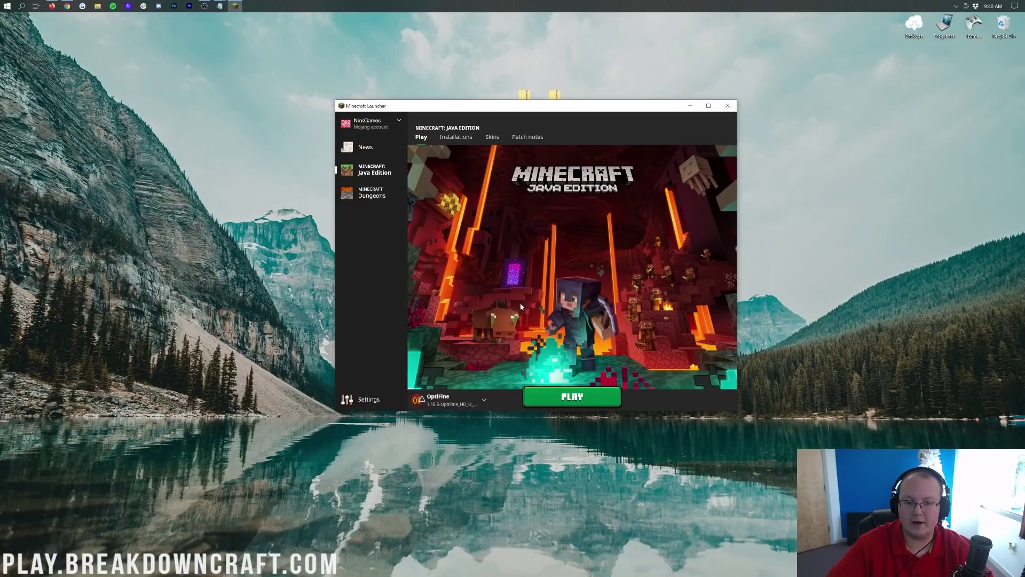
click(465, 143)
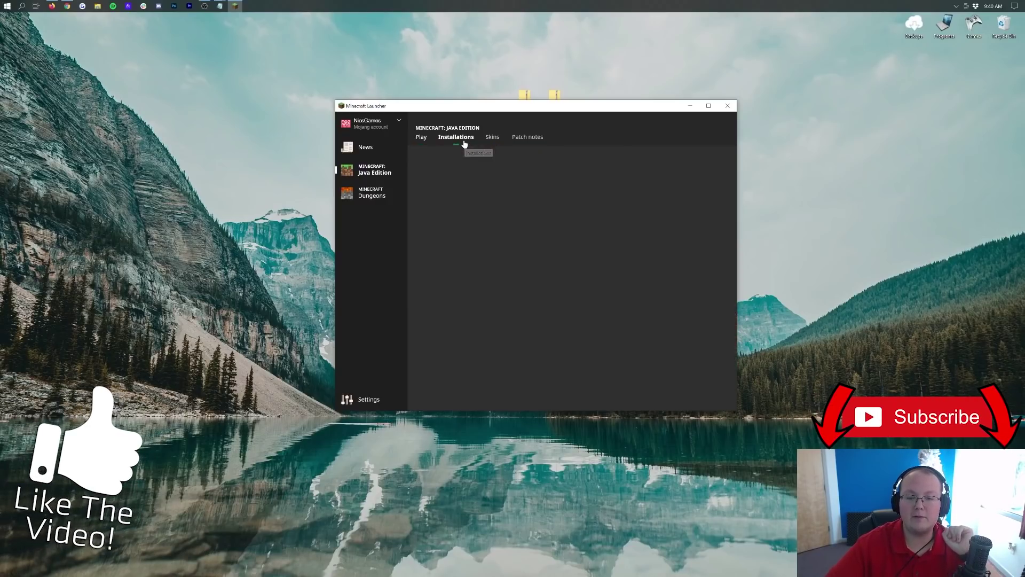
- Delete the Play.BreakdownCraft.com installation
click(722, 211)
click(711, 256)
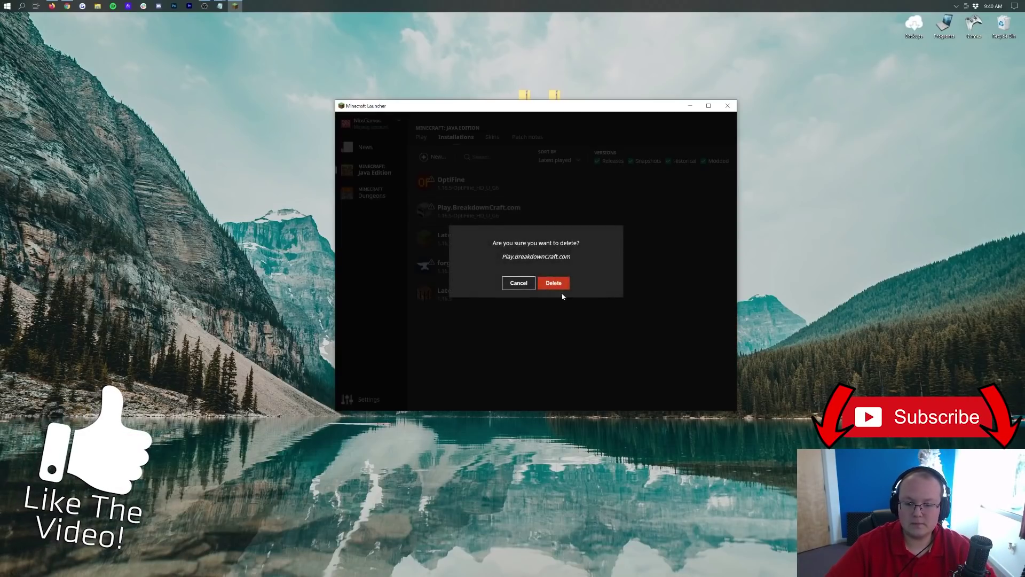
click(550, 283)
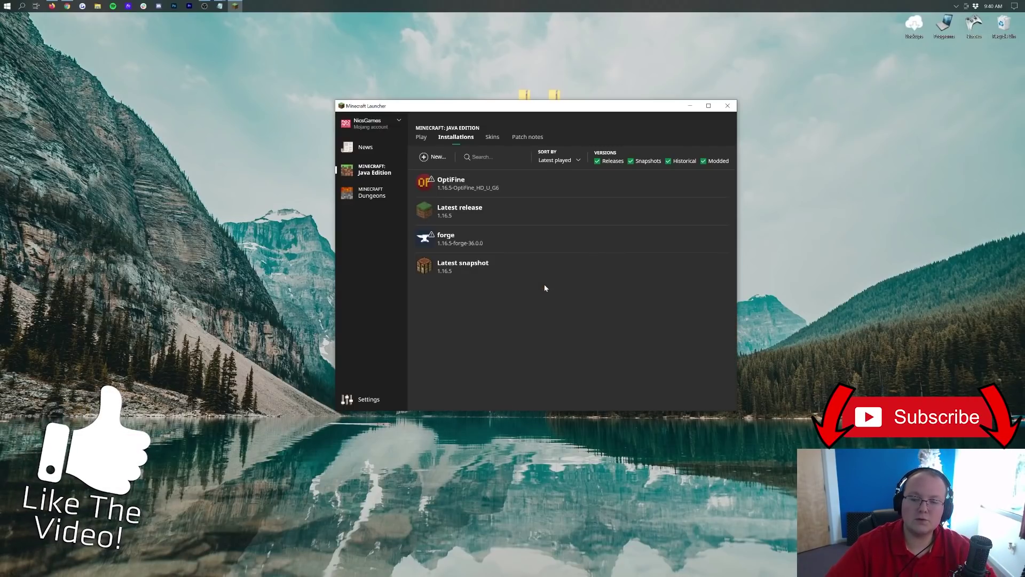
- Toggle the Releases, Snapshots, Historical and Modded version filters off and back on
click(609, 160)
click(647, 161)
click(704, 161)
click(669, 161)
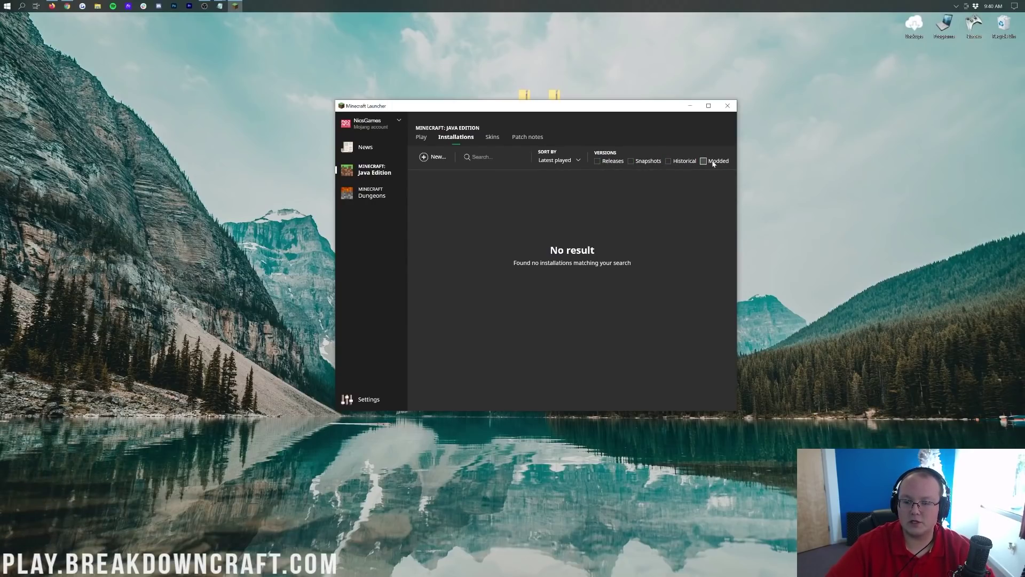
click(704, 161)
click(668, 161)
click(631, 160)
click(597, 161)
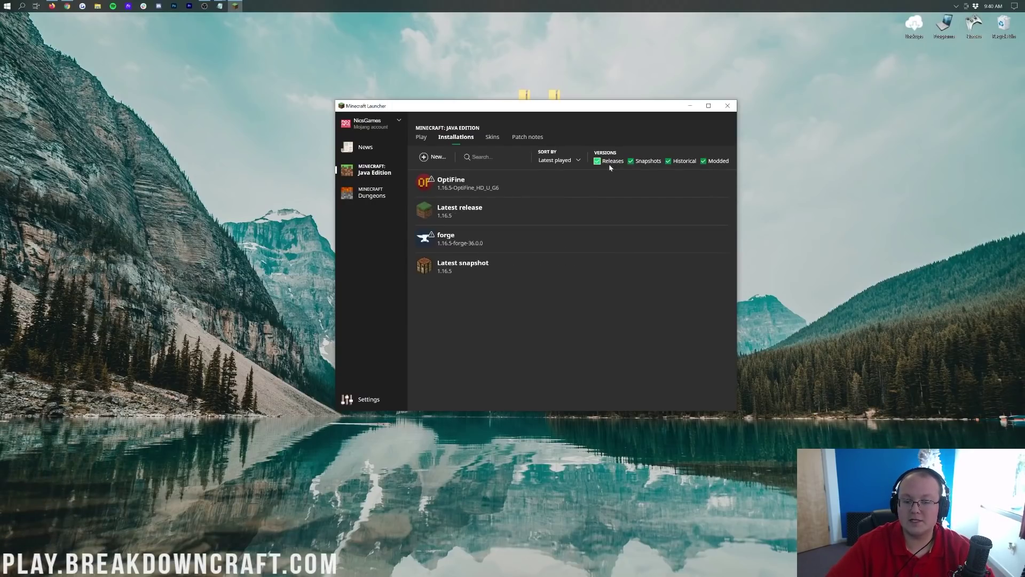
click(716, 162)
click(715, 162)
click(716, 162)
click(716, 162)
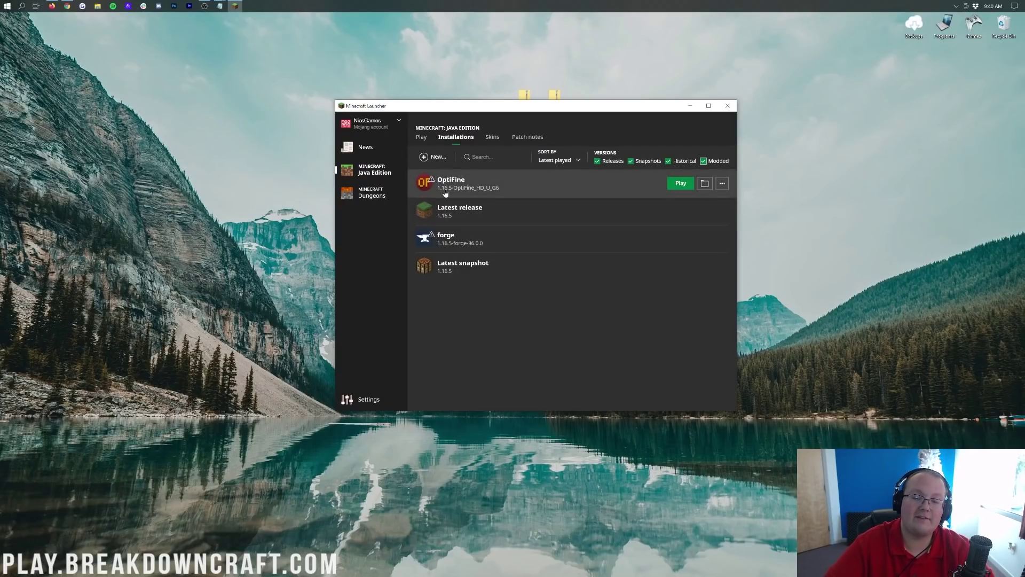
click(438, 158)
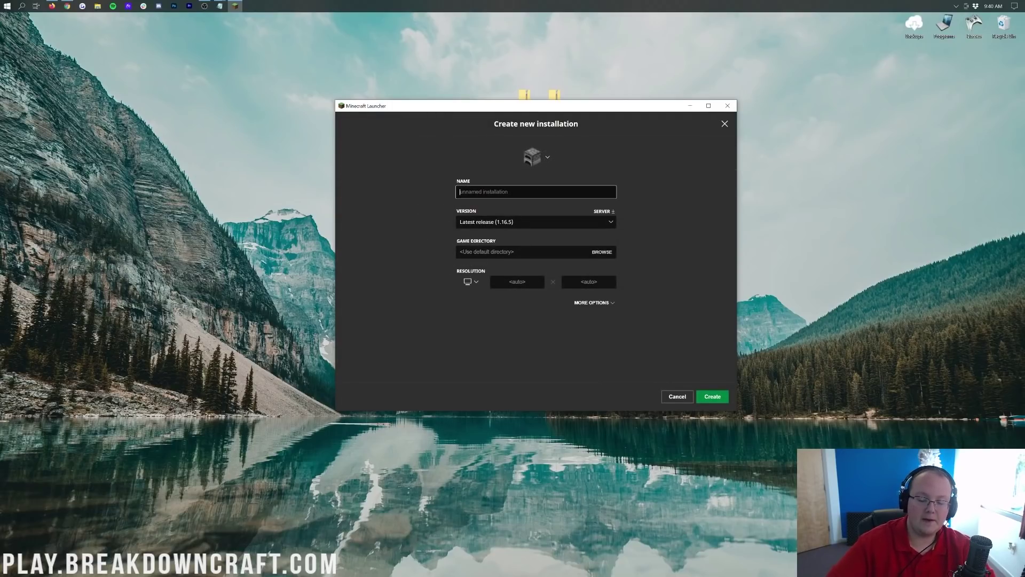
- Set the new installation's version to 1.16.5-OptiFine_HD_U_G6 and resolution to 1920 x 1080
text(F)
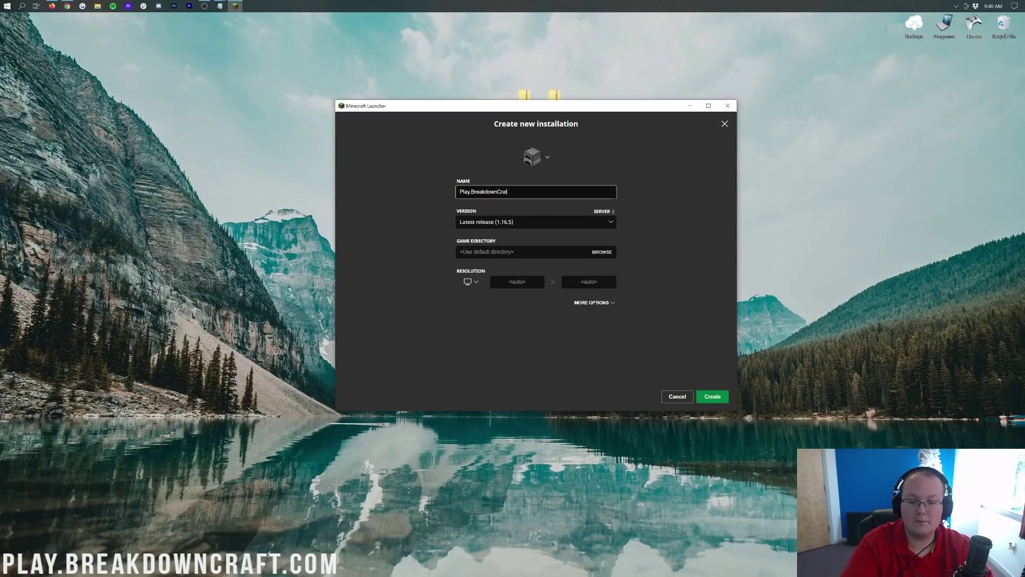
key(ctrl+a)
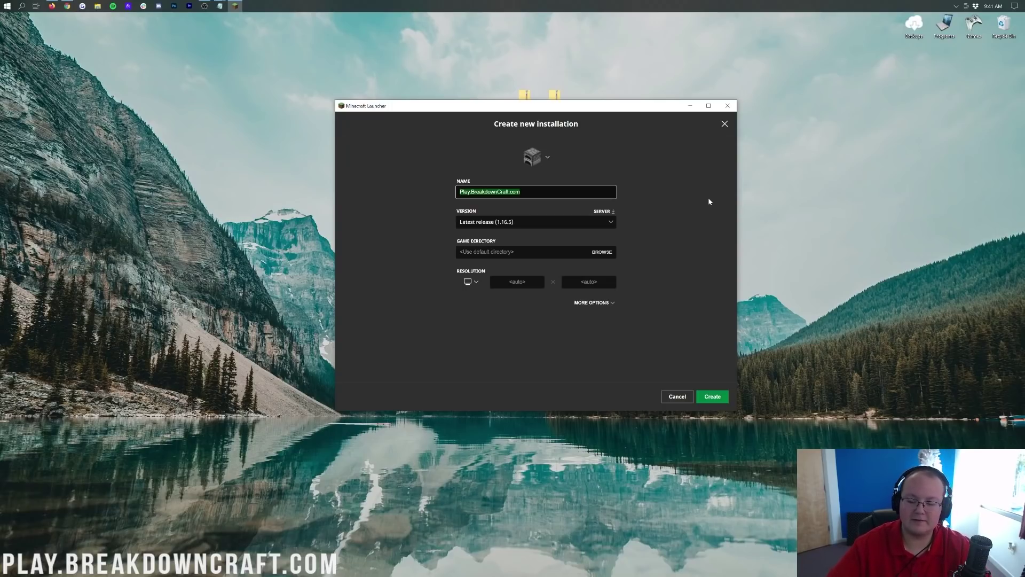
click(650, 191)
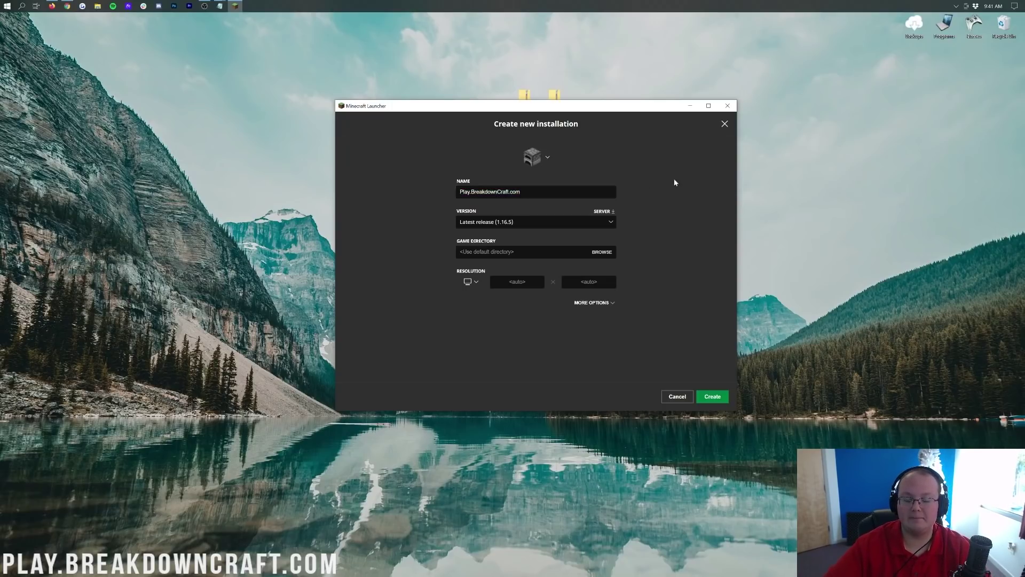
click(532, 223)
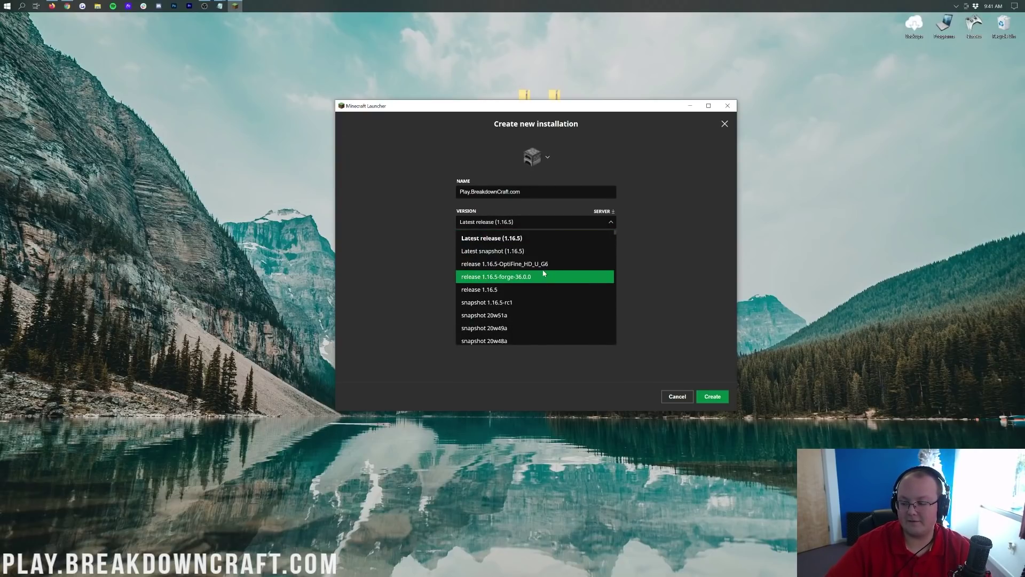
click(516, 264)
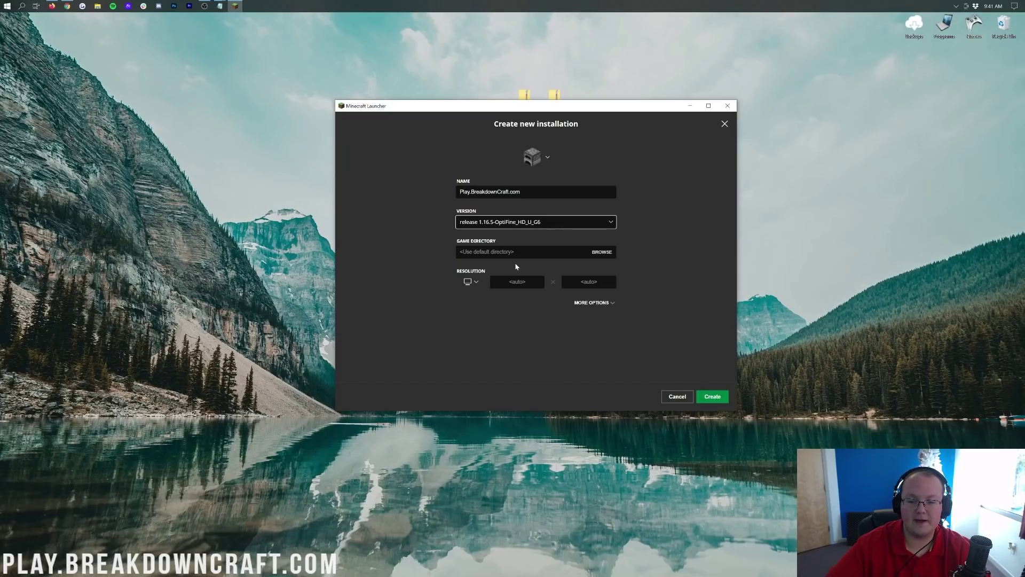
click(470, 281)
click(471, 265)
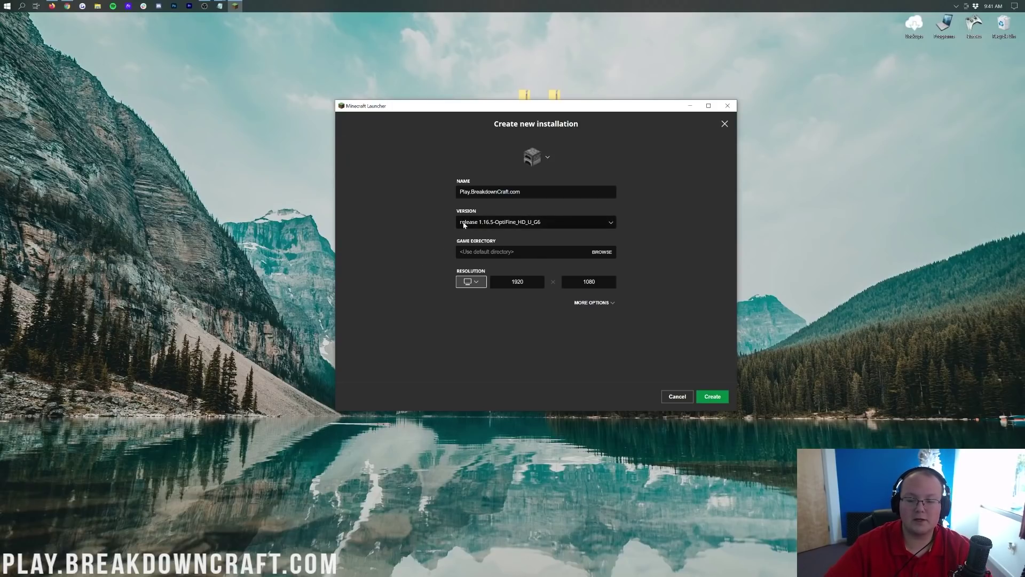
- Confirm the OptiFine version remains selected and create the installation
click(503, 223)
scroll(534, 294, down, 15)
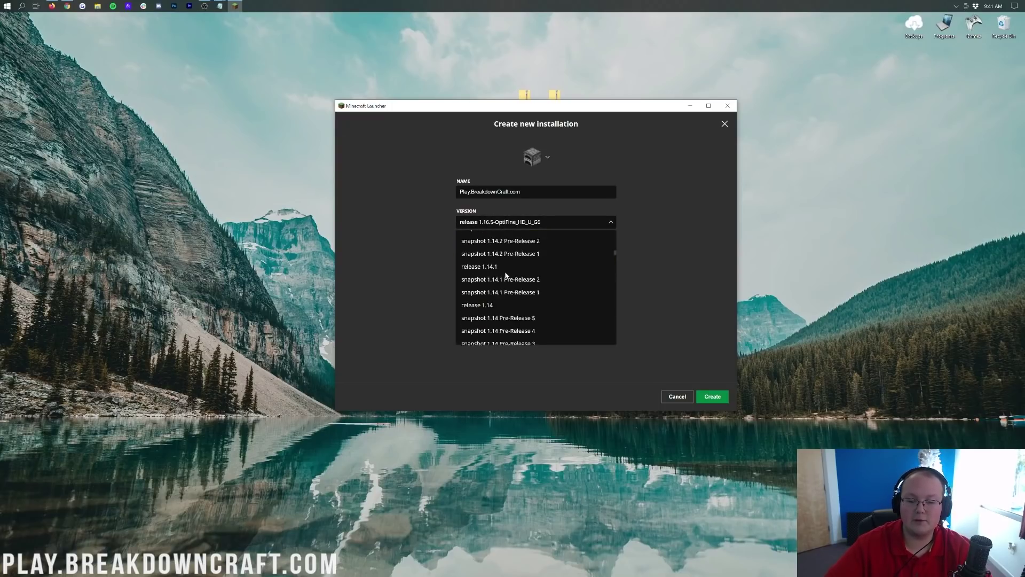
scroll(538, 298, up, 20)
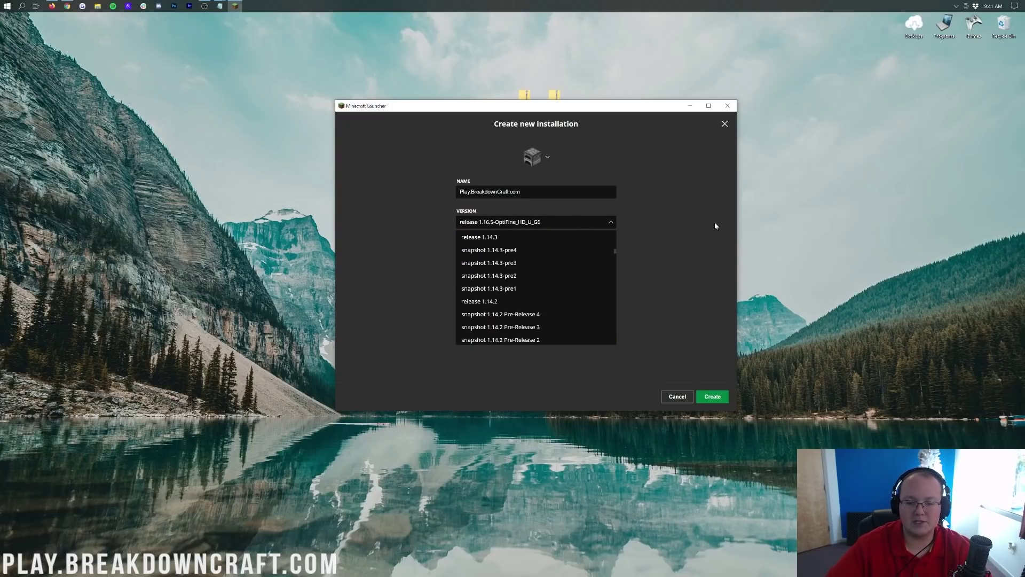
scroll(526, 267, up, 10)
click(519, 258)
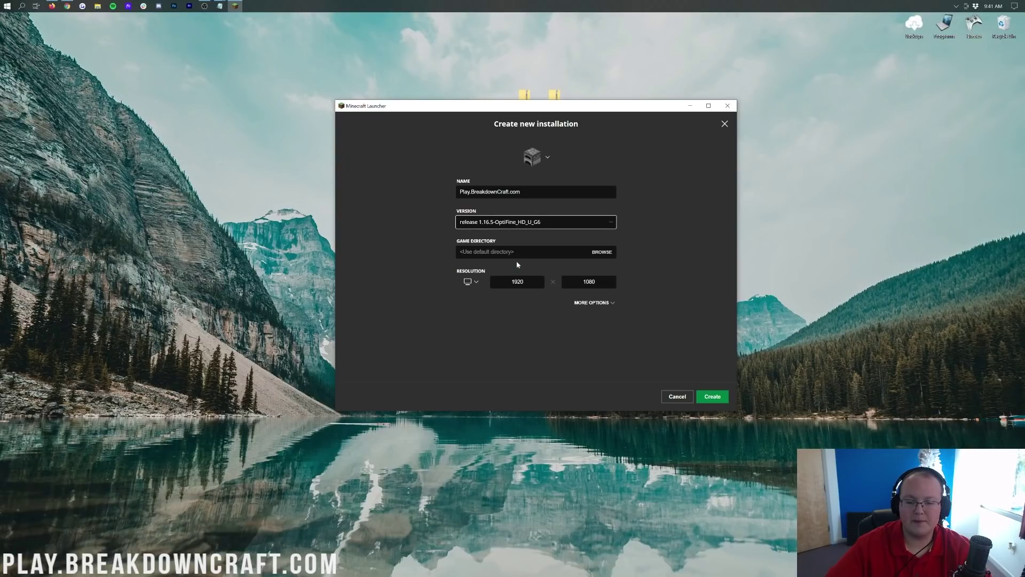
click(717, 397)
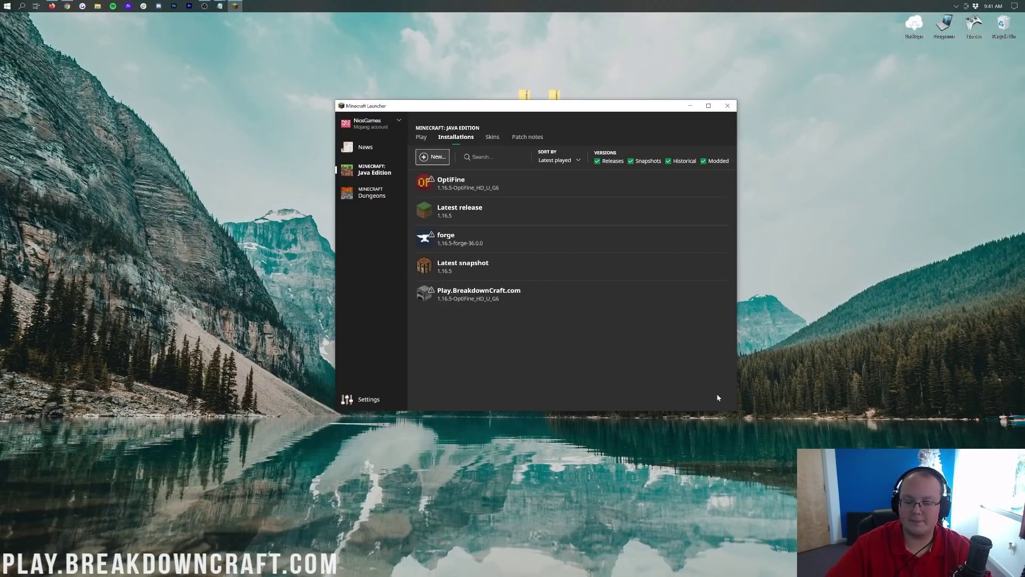
- Play the Play.BreakdownCraft.com installation, accepting the modified-installation risk warning
mouse_move(441, 292)
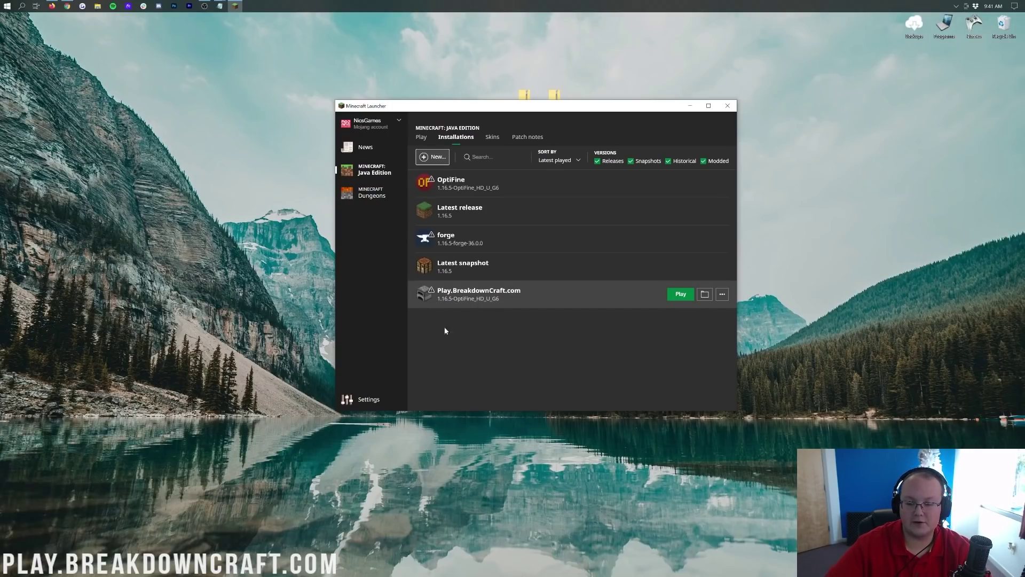
click(682, 297)
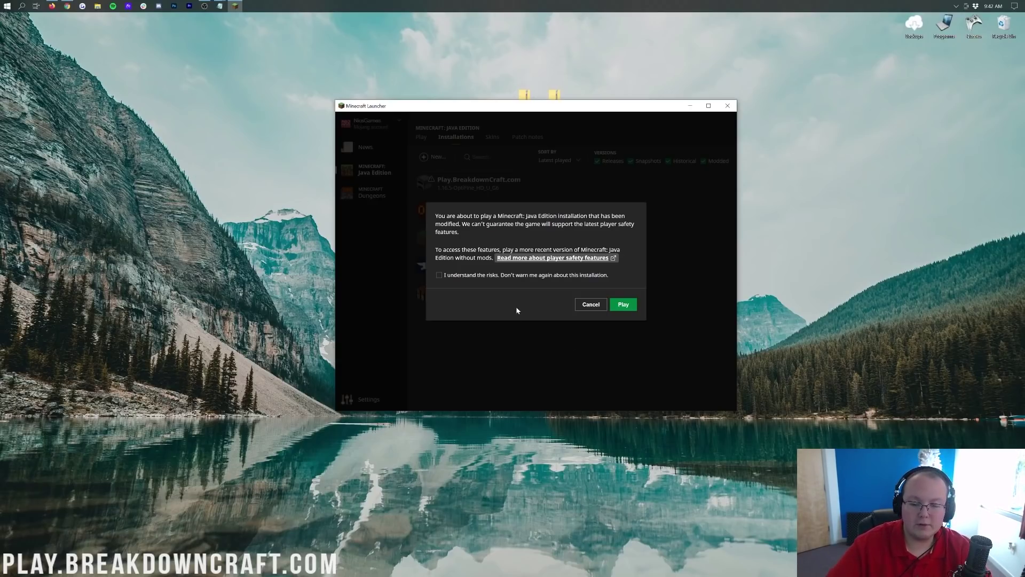
click(520, 276)
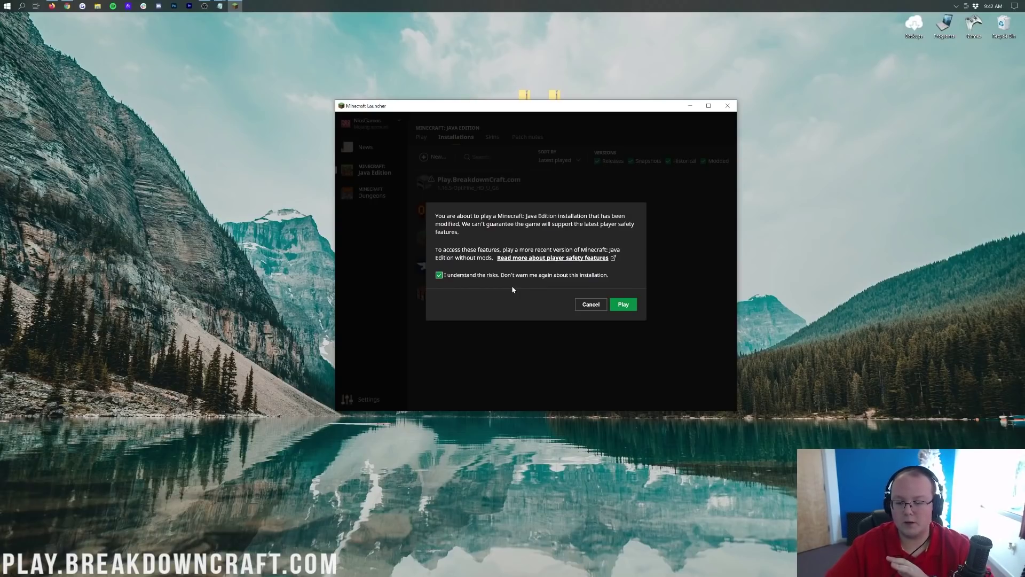
click(619, 303)
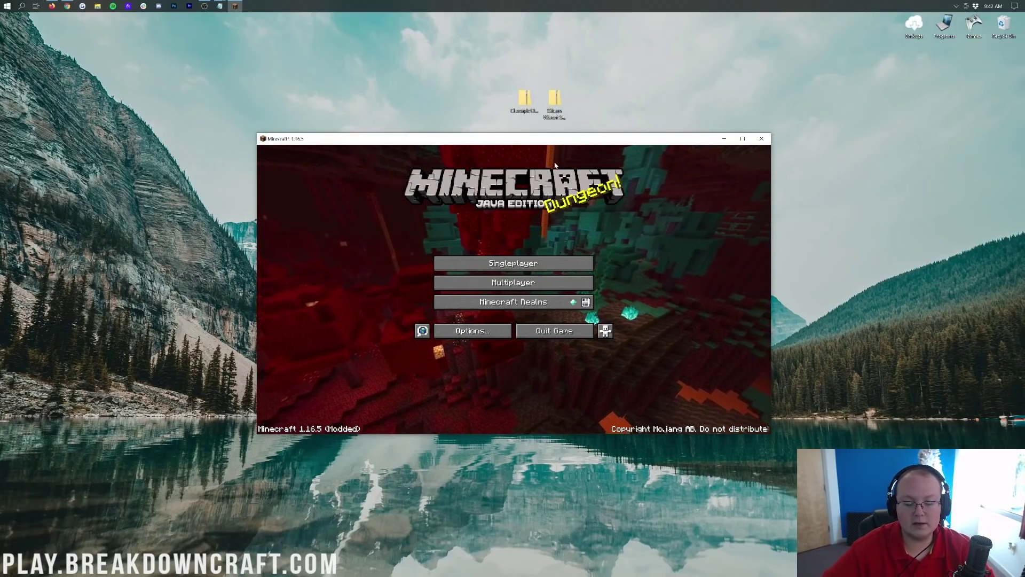
- Open Video Settings and inspect the Shaders, Quality and Performance pages
click(466, 333)
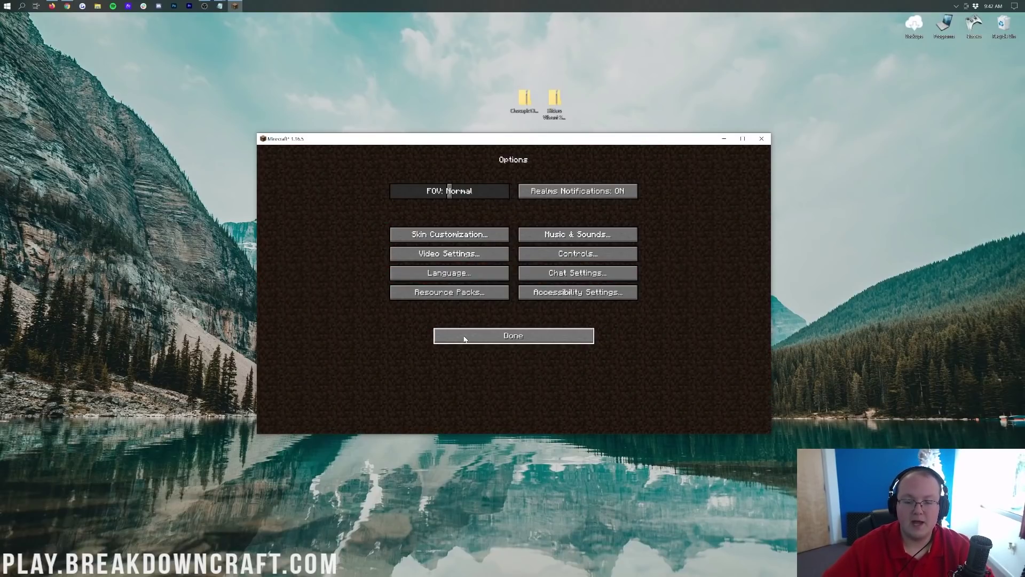
click(494, 255)
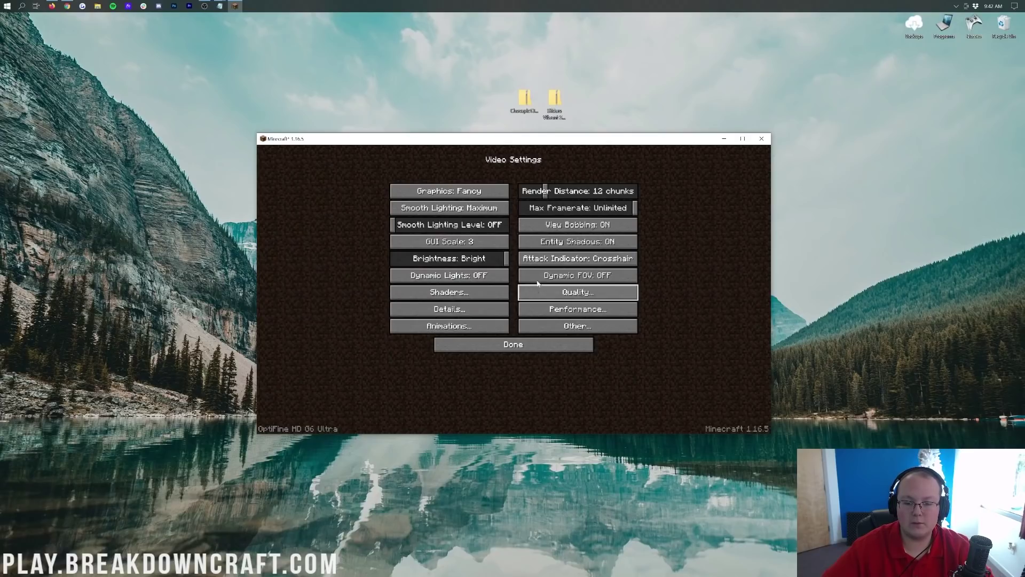
click(488, 292)
click(557, 422)
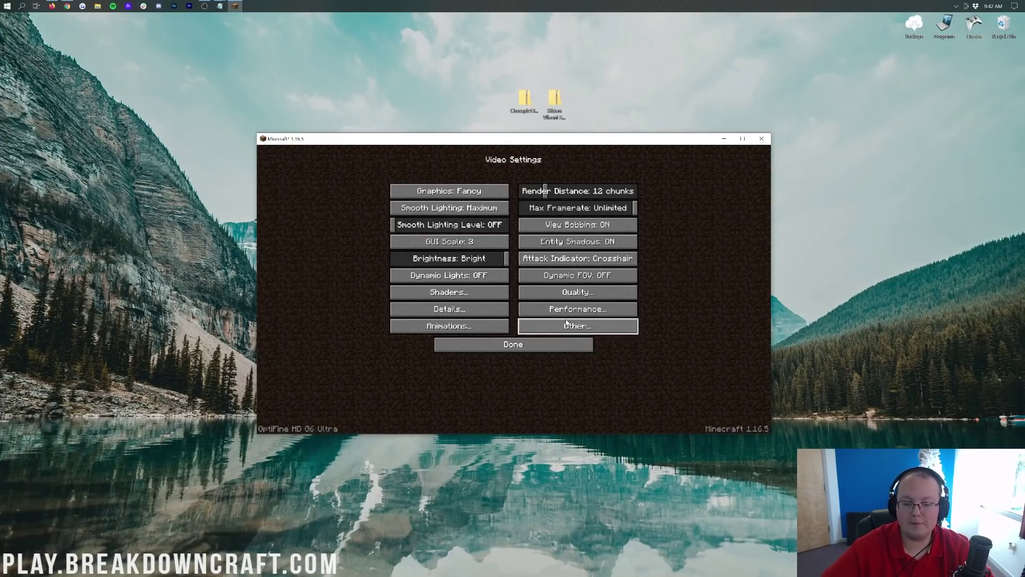
click(564, 298)
click(557, 347)
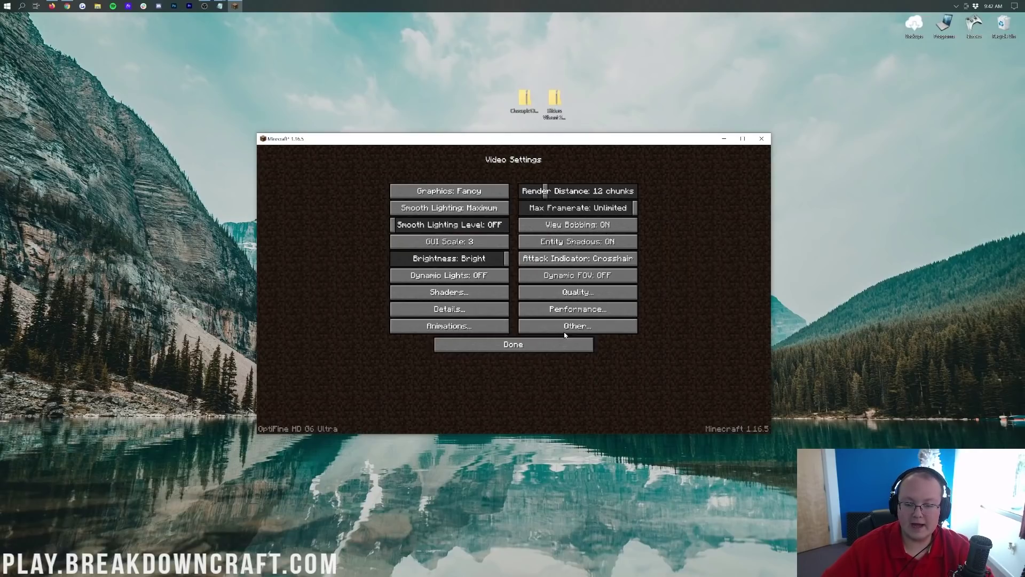
click(576, 310)
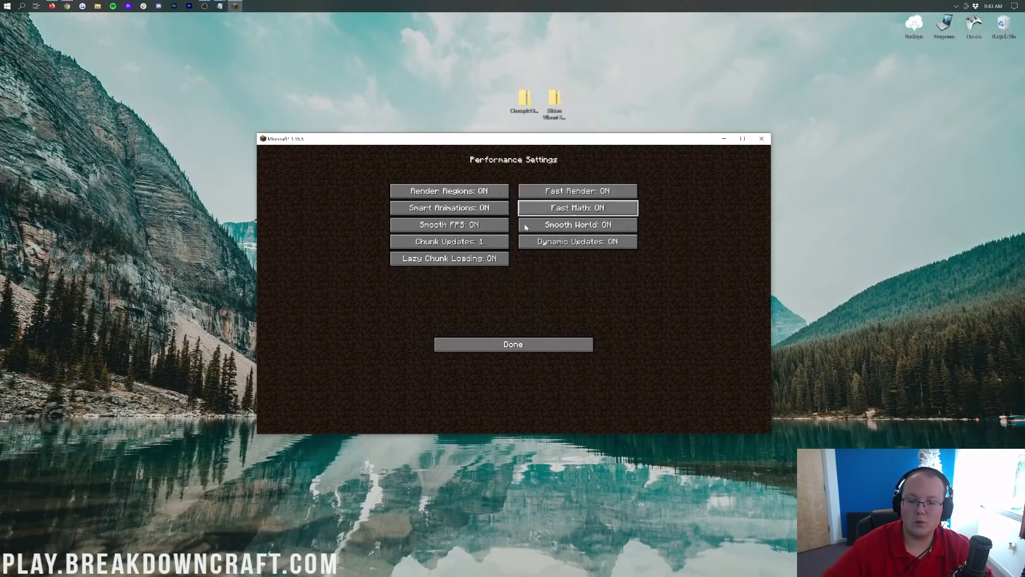
click(530, 342)
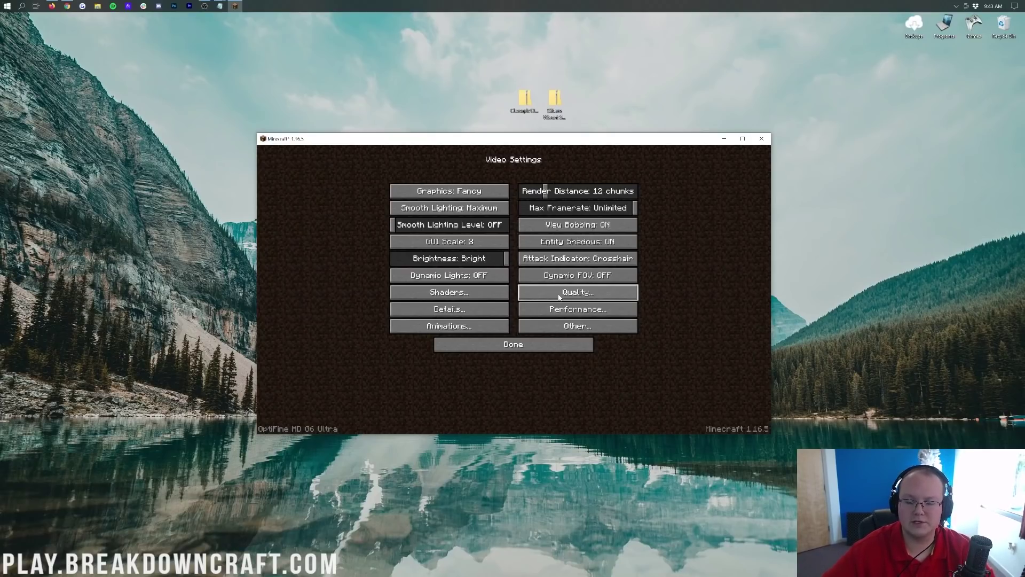
- Set Antialiasing to OFF in Quality Settings after the shader incompatibility warning
click(447, 292)
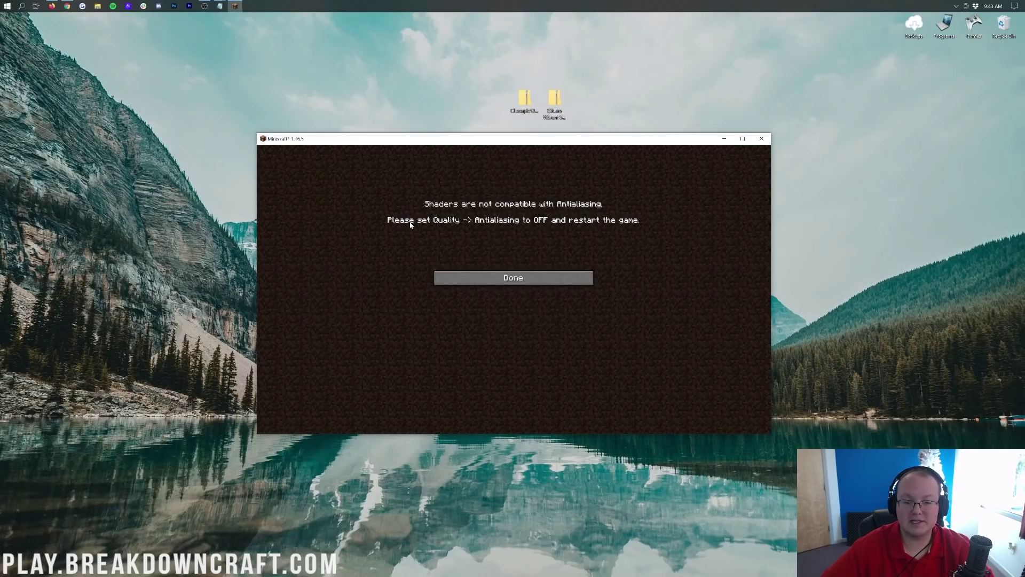
click(493, 280)
click(579, 291)
drag(549, 207, 495, 212)
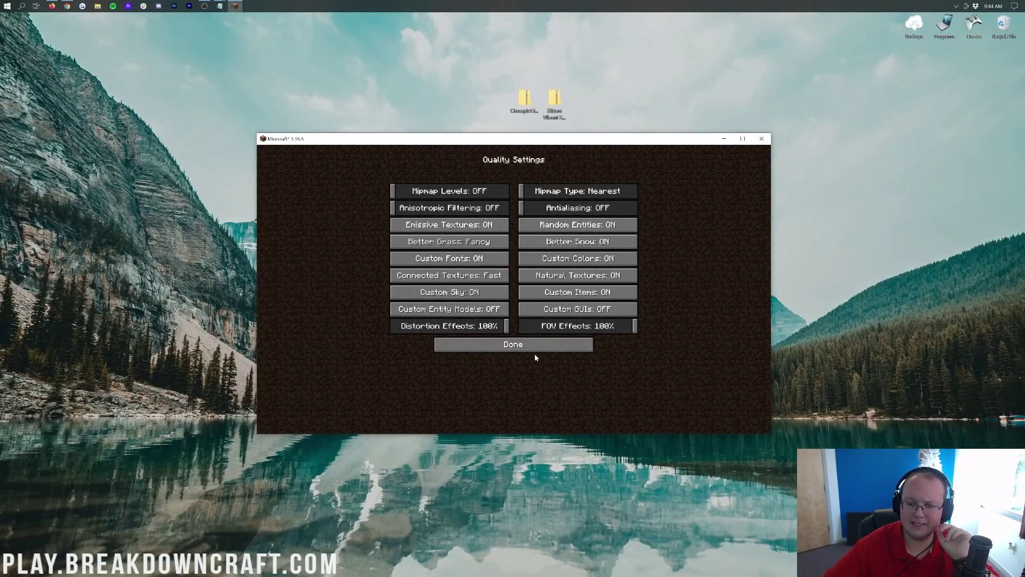
click(522, 347)
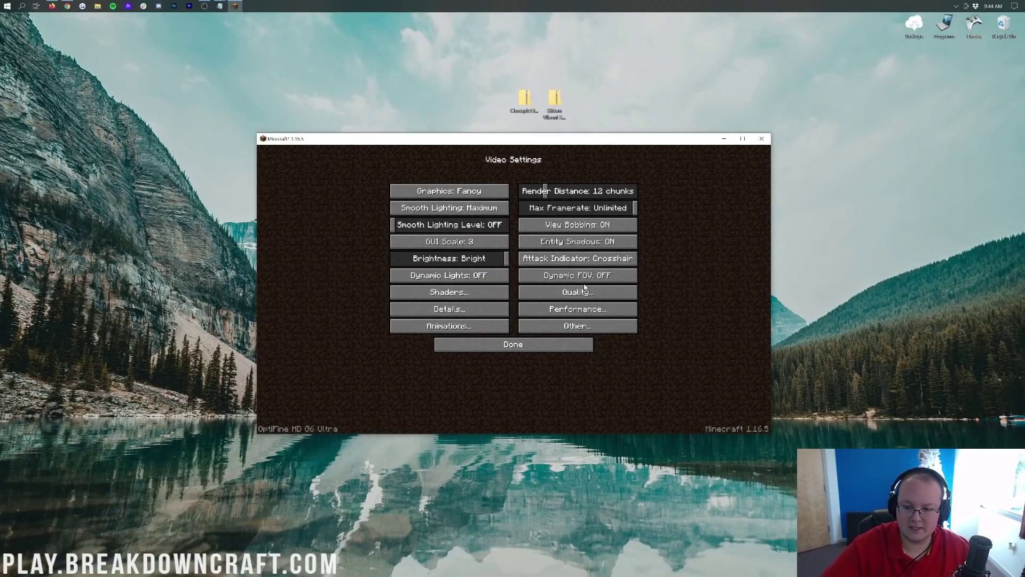
- Back out to the title menu, return to Shaders and open the shaderpacks folder
click(456, 294)
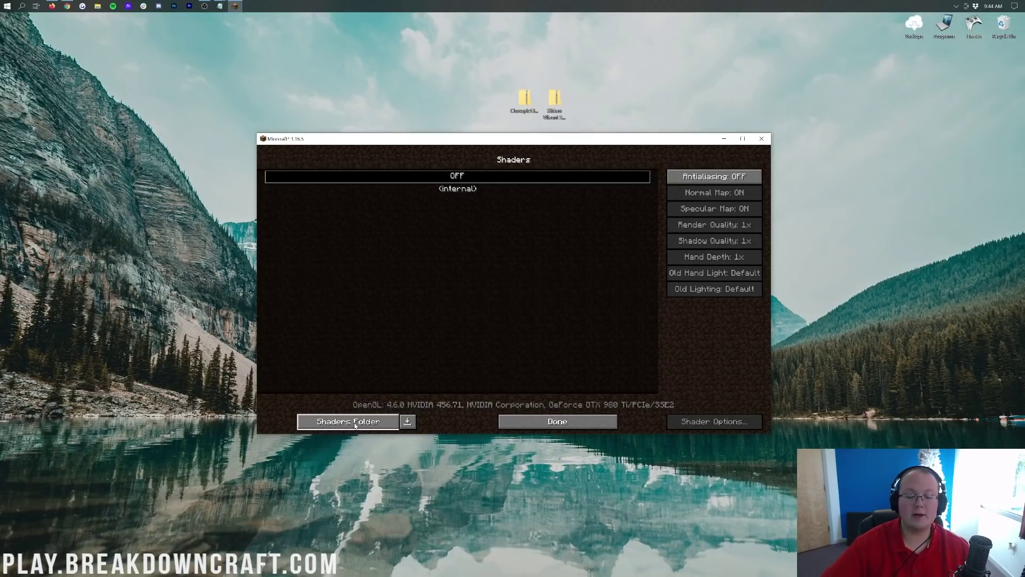
click(558, 421)
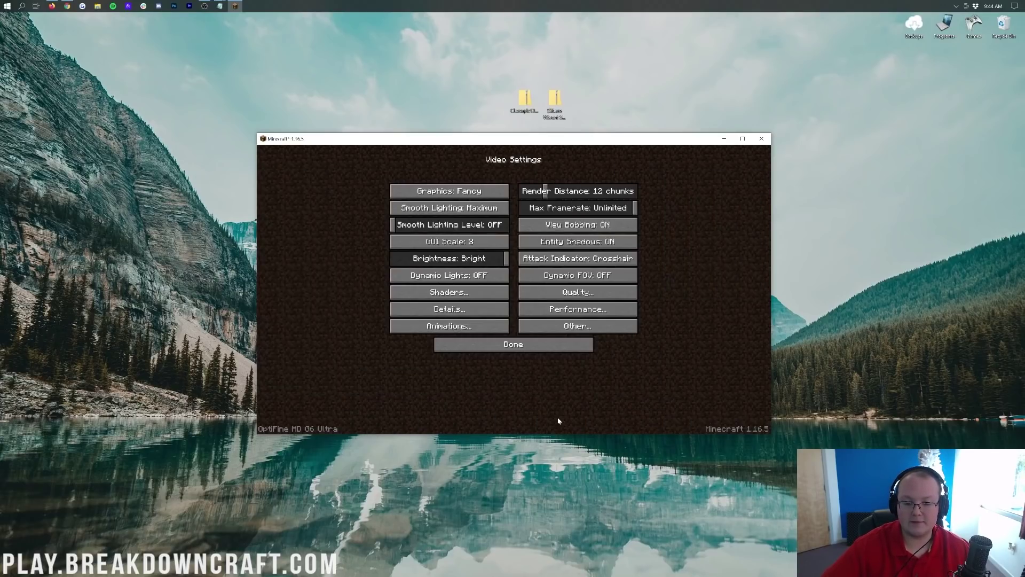
click(515, 343)
click(513, 336)
click(489, 331)
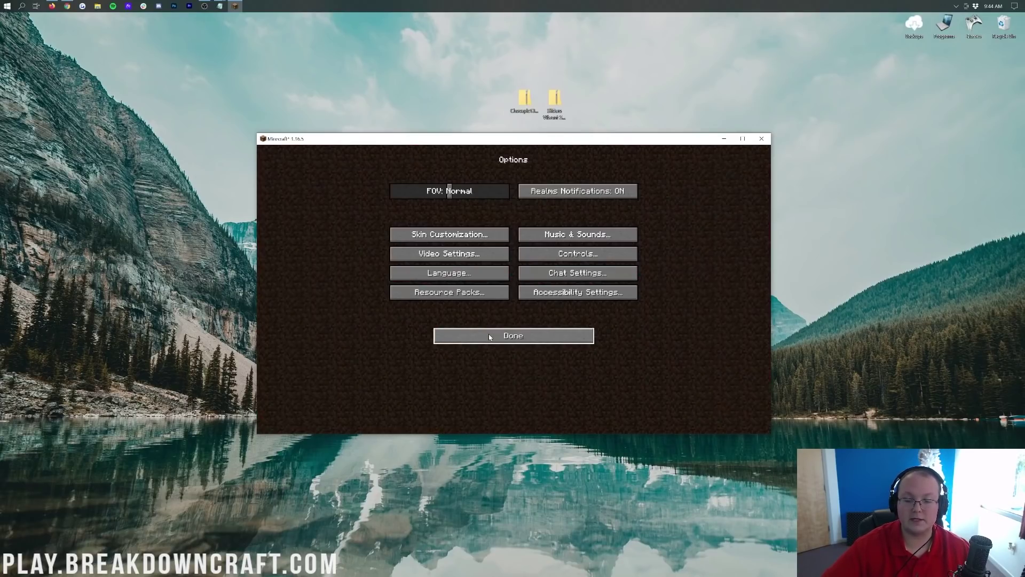
click(449, 255)
click(444, 293)
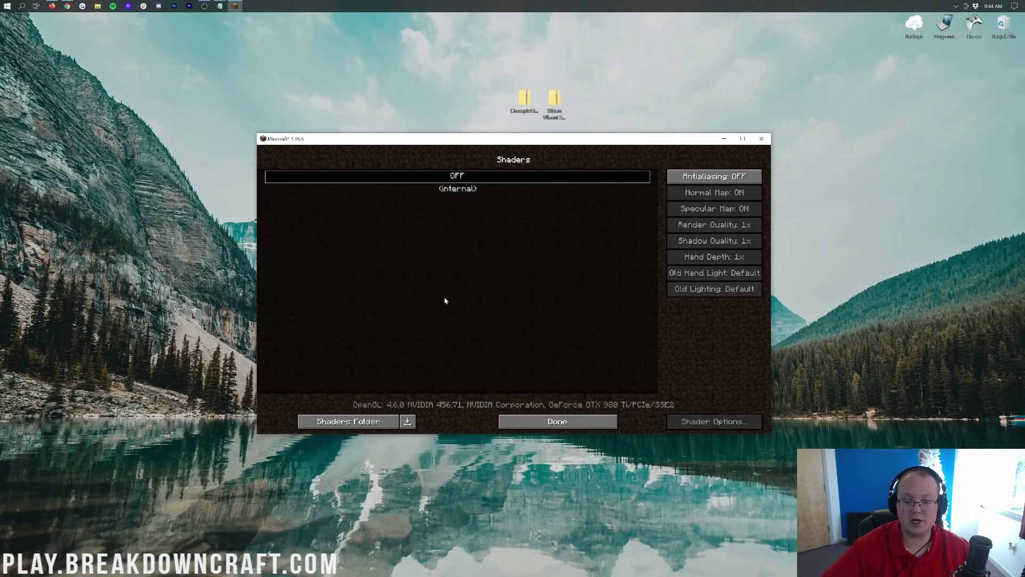
click(390, 425)
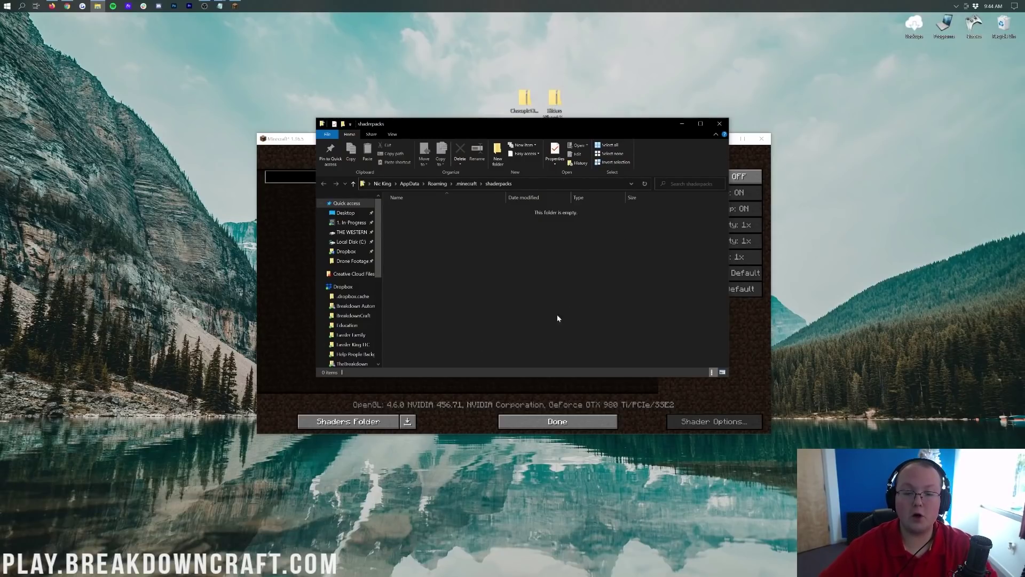
- Move the Chocapic13 and Sildurs shader packs from the desktop into shaderpacks and close Explorer
drag(469, 81, 681, 117)
drag(555, 99, 599, 93)
drag(506, 97, 533, 256)
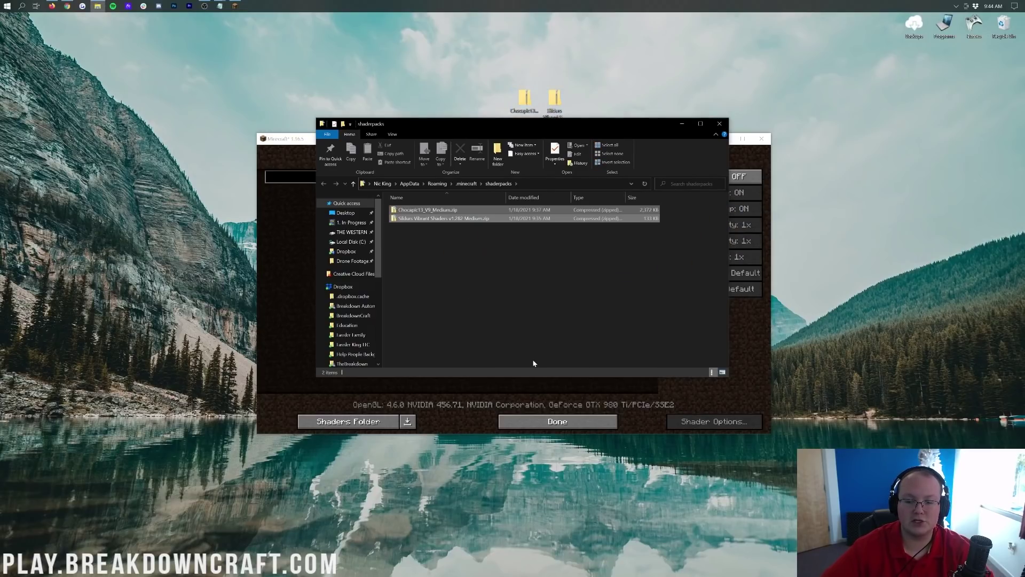
click(725, 128)
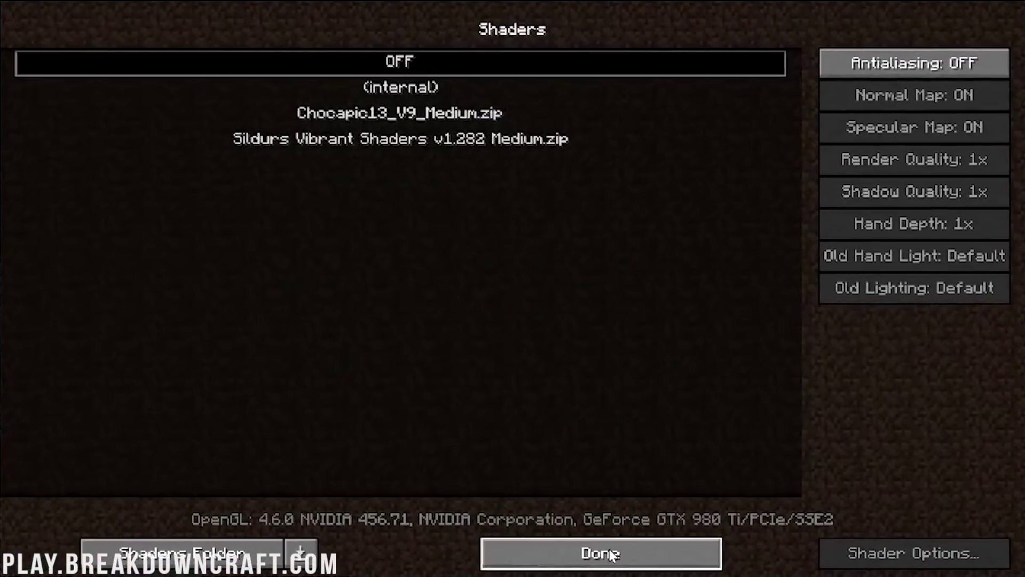
- Refresh the Shaders page and activate Chocapic13_V9_Medium.zip
click(562, 420)
click(377, 303)
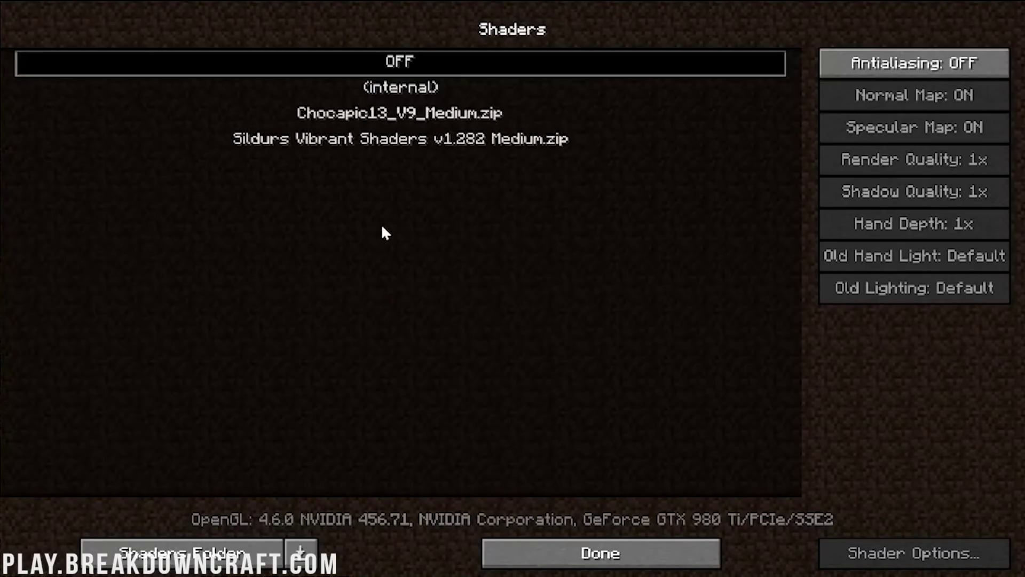
click(414, 131)
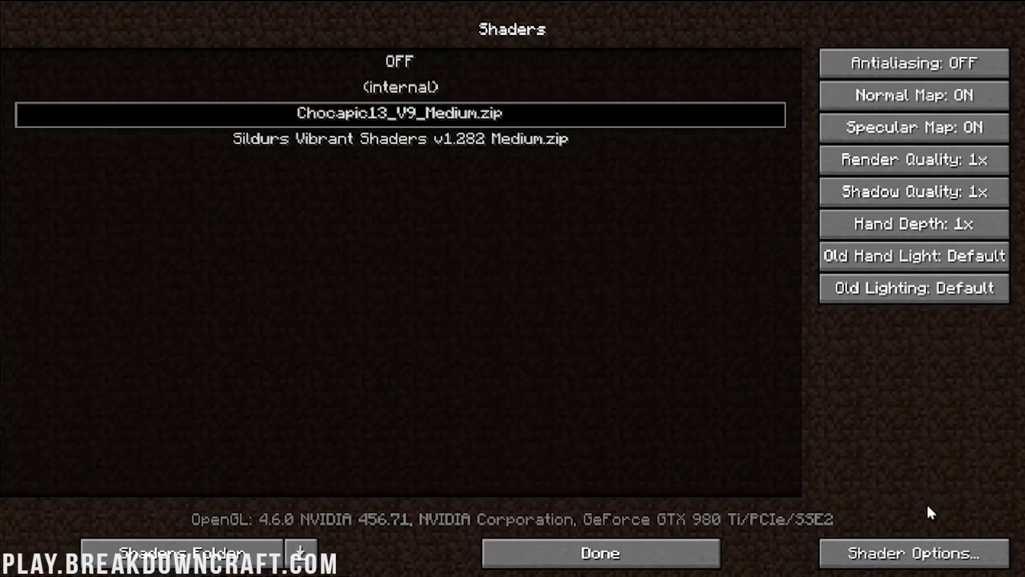
- Browse the Chocapic13 shader options, viewing the lighting and Atmospherics pages
click(910, 560)
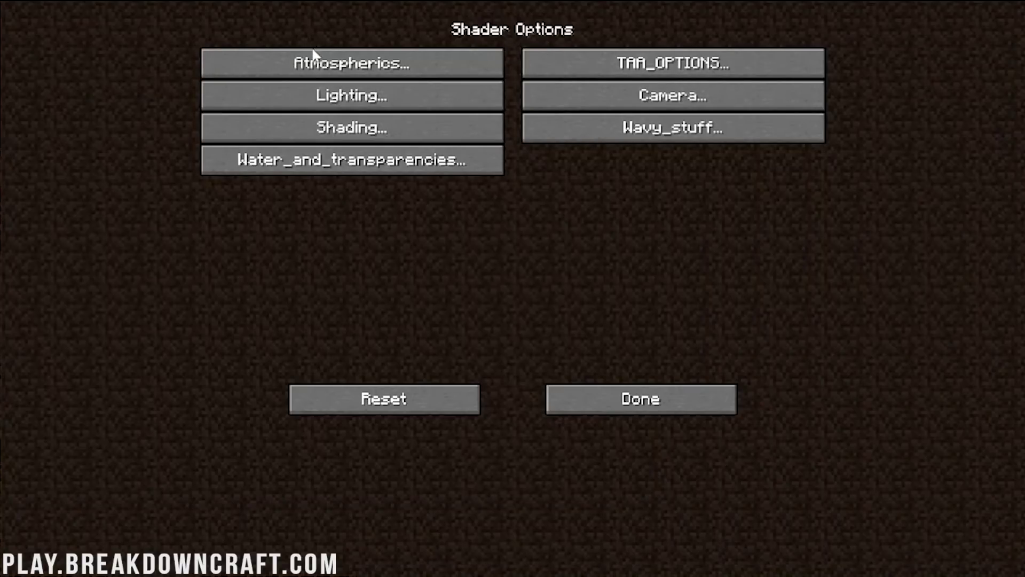
click(326, 99)
click(639, 392)
click(394, 72)
click(620, 396)
click(444, 84)
click(619, 395)
- View the Atmospherics cloud settings, then back out of the shader pack list
click(424, 71)
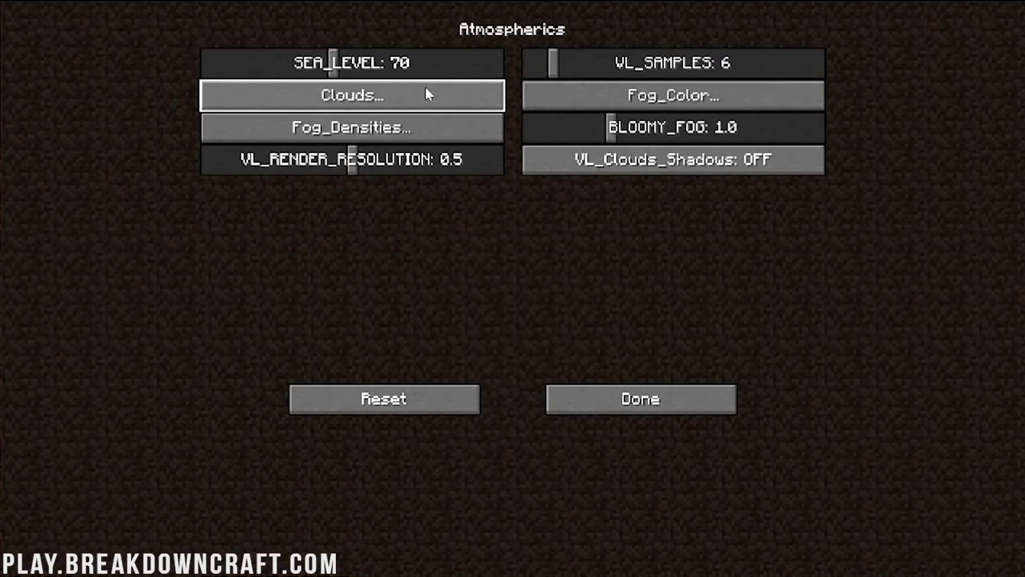
click(427, 94)
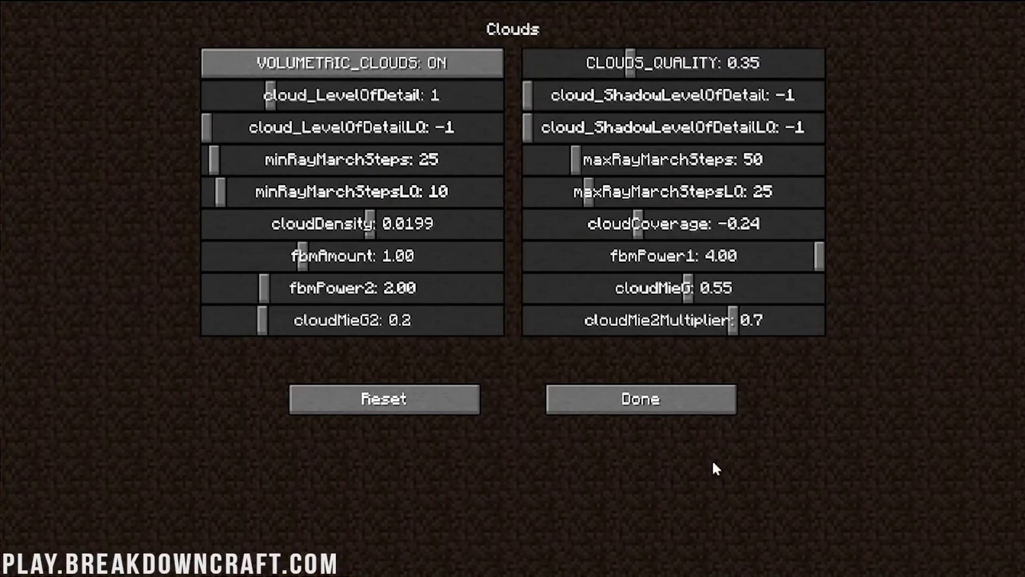
click(665, 411)
click(649, 412)
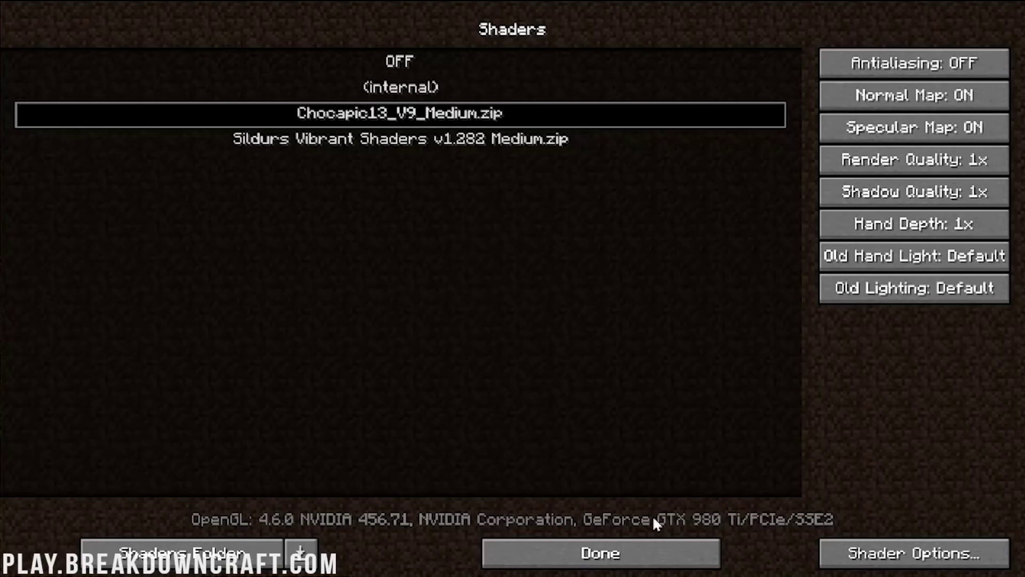
click(629, 550)
- Return to the title screen and join the Play.BreakdownCraft.com server from Multiplayer
click(626, 400)
click(506, 380)
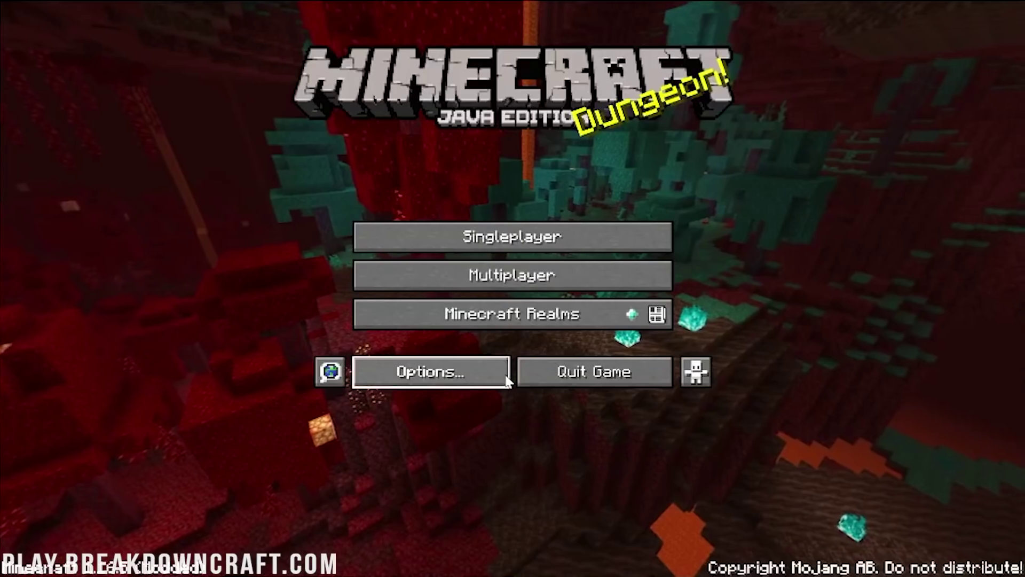
click(458, 281)
double_click(483, 75)
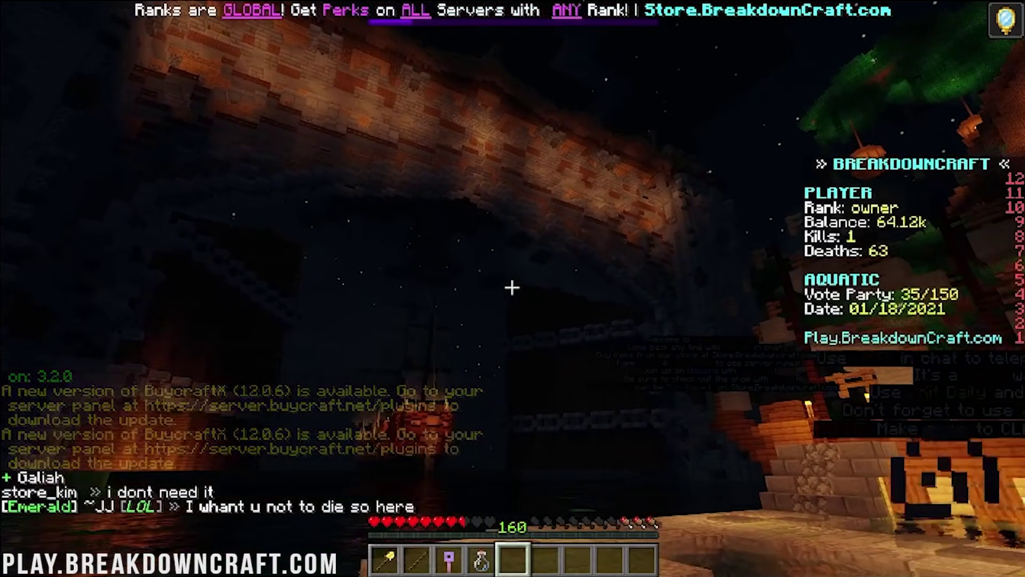
- Set the time to day (06:00) with a chat command, then pause and open Options
key(t)
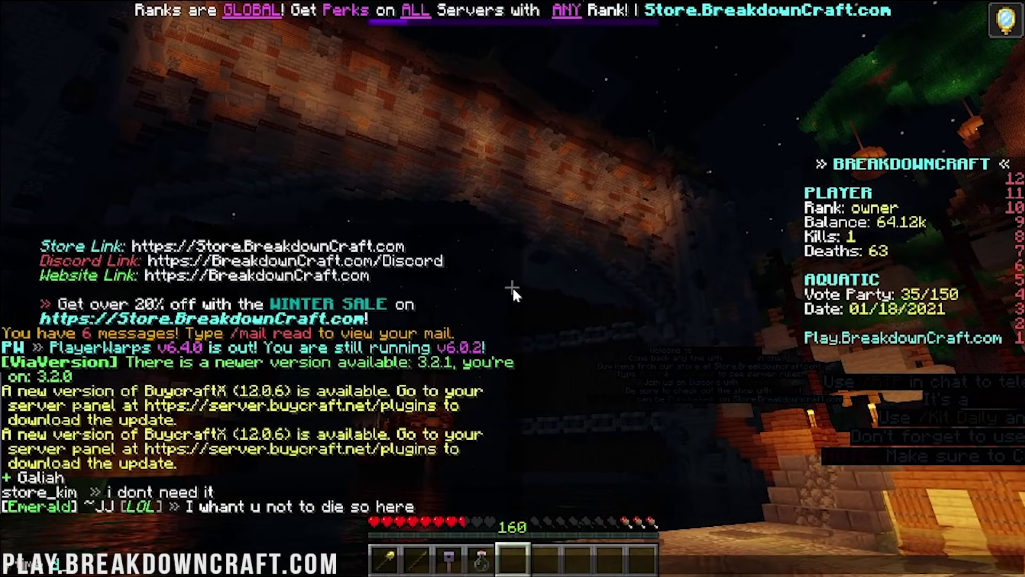
key(BackSpace)
key(BackSpace)
key(BackSpace)
key(Escape)
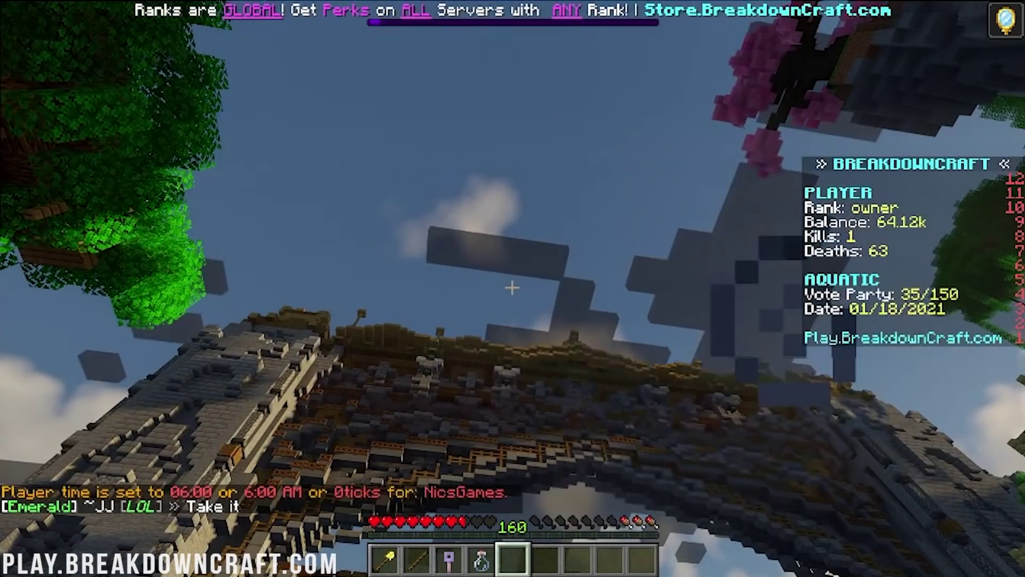
key(Escape)
click(471, 293)
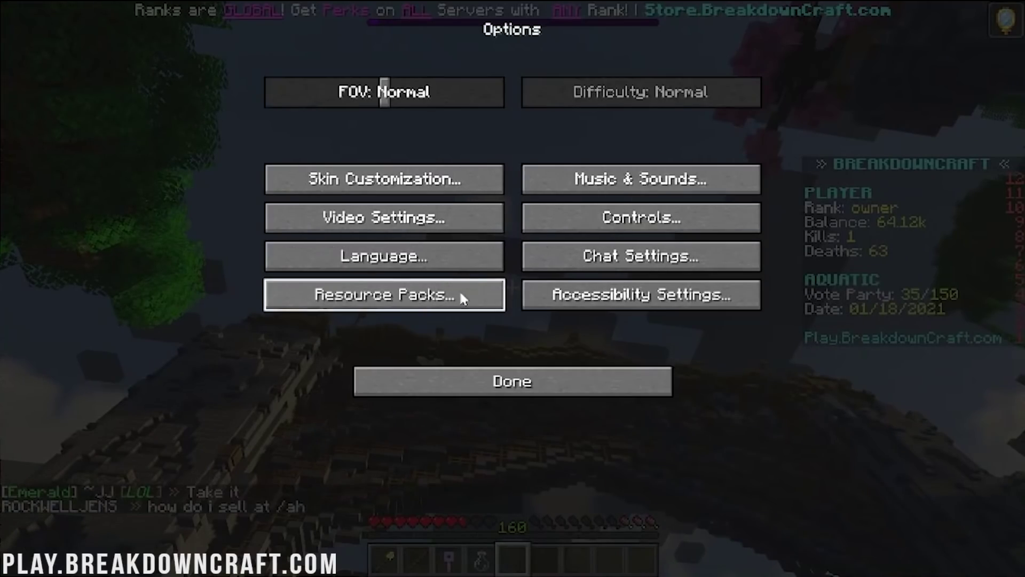
- Look at the Chocapic13 shader options, then go back to Video Settings
click(417, 231)
click(344, 293)
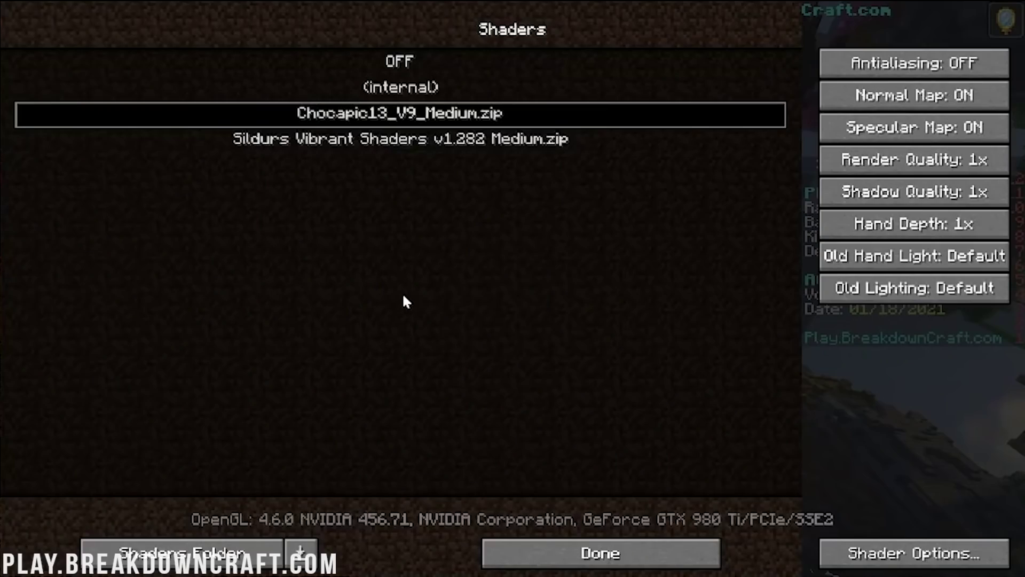
click(930, 565)
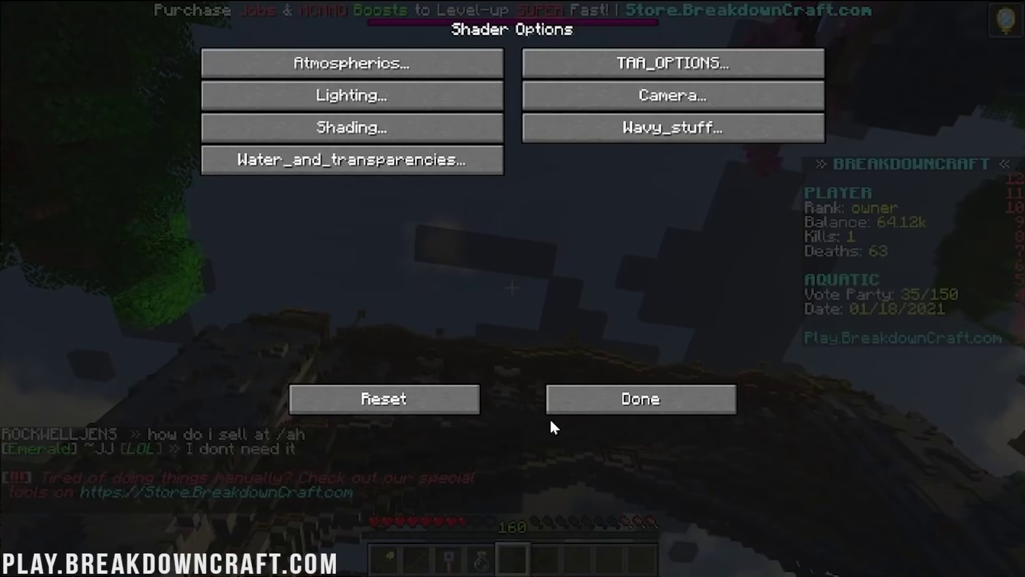
click(578, 402)
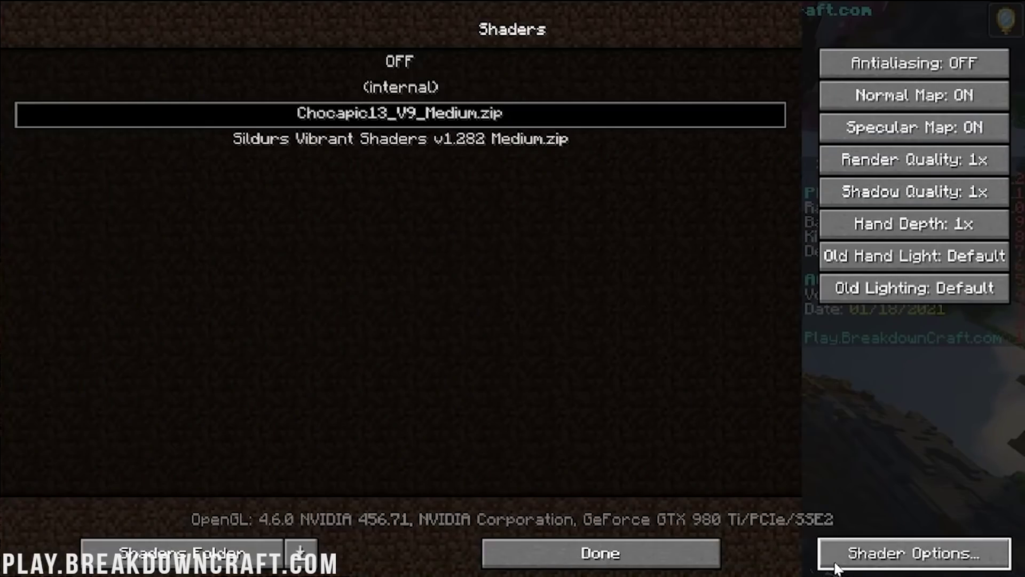
click(678, 555)
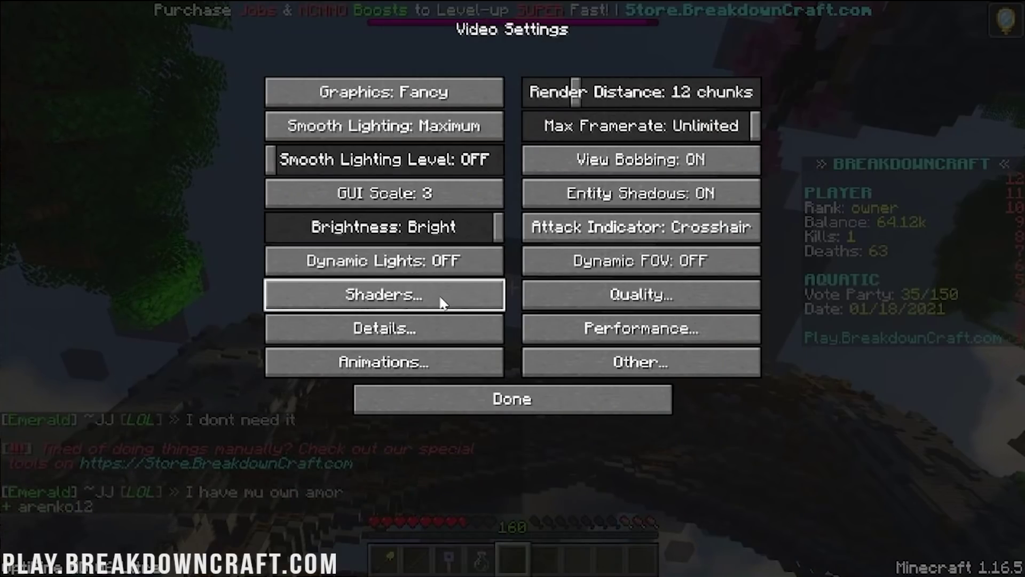
- Turn Clouds OFF in Details settings and resume the game
click(395, 328)
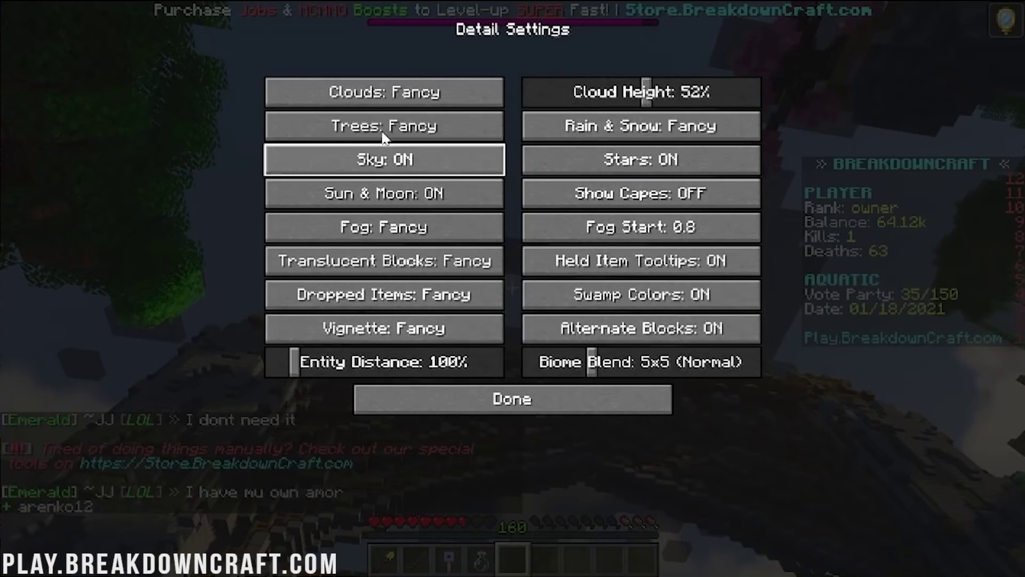
click(378, 92)
click(508, 400)
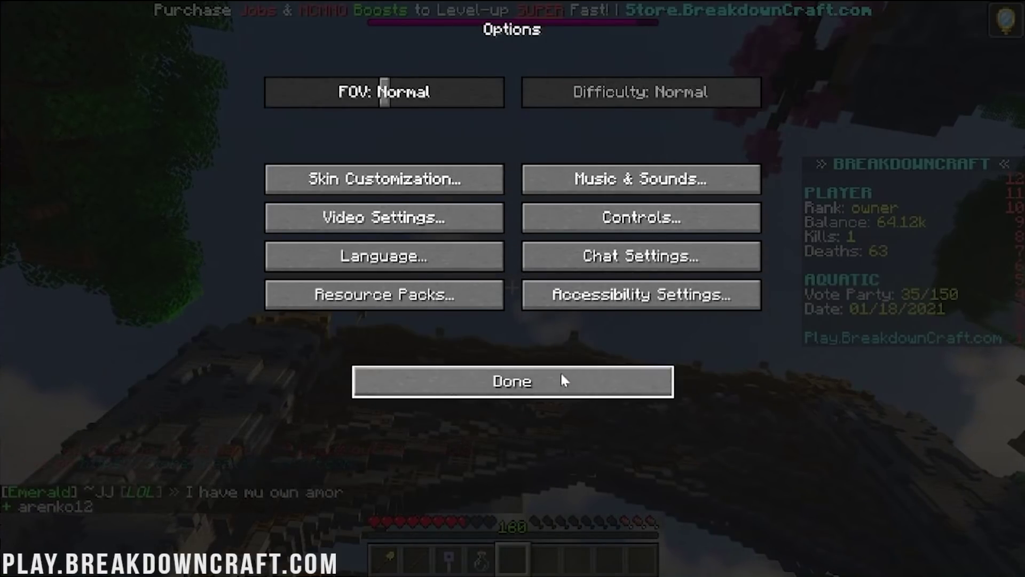
click(562, 380)
click(545, 171)
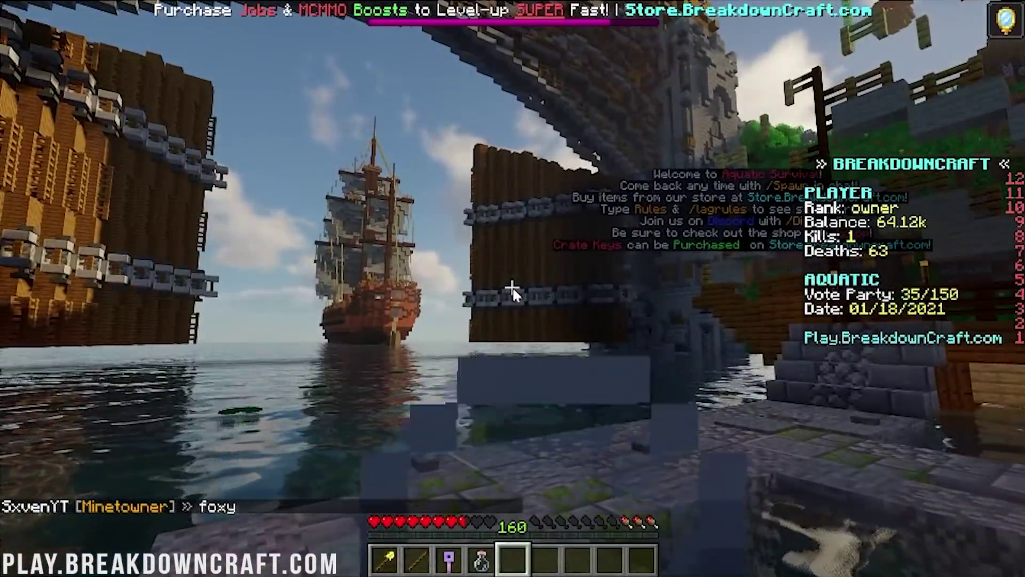
- Select Sildurs Vibrant Shaders v1.282 Medium as the shader pack and resume play
key(Escape)
click(463, 297)
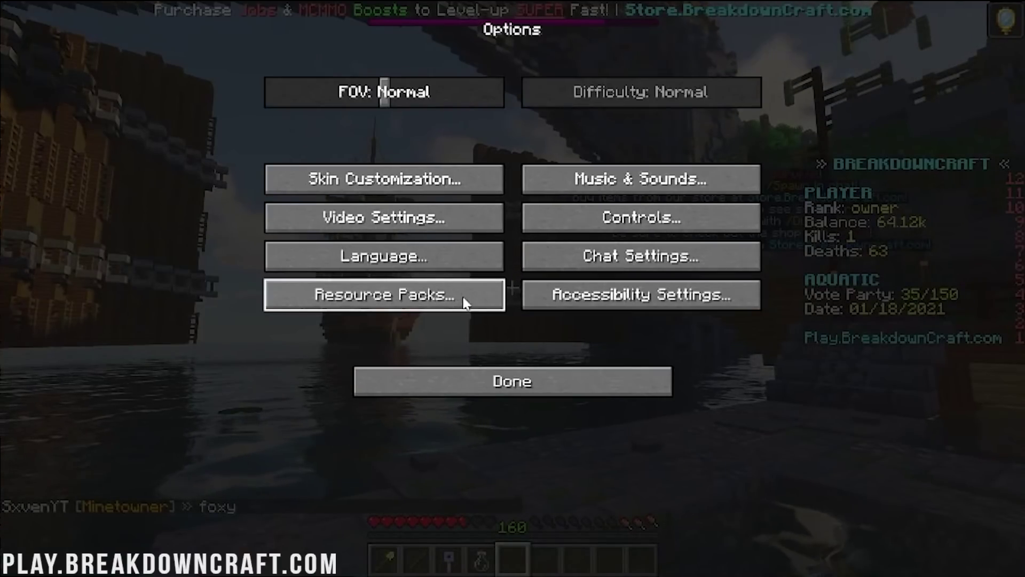
click(408, 220)
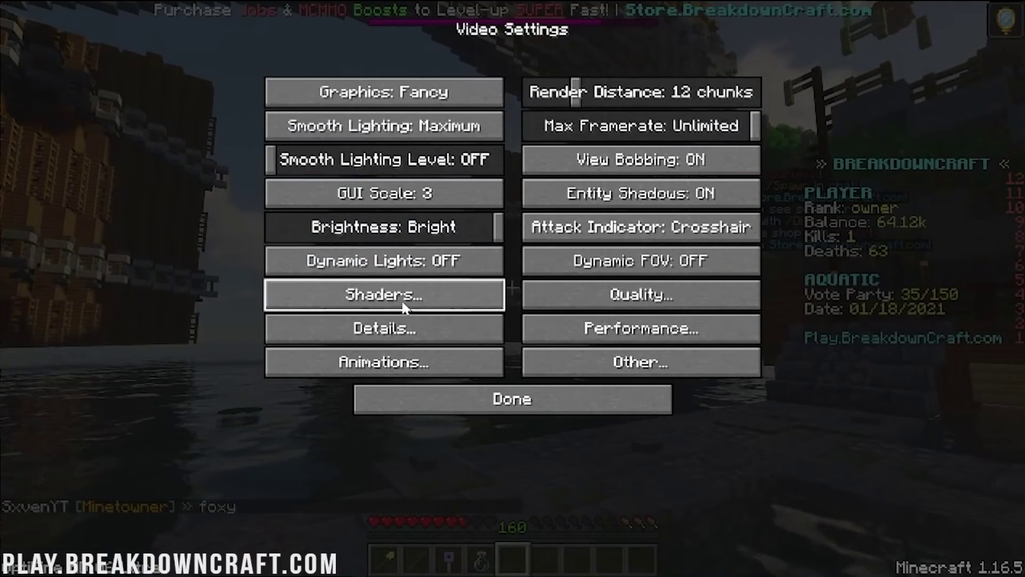
click(470, 401)
click(414, 220)
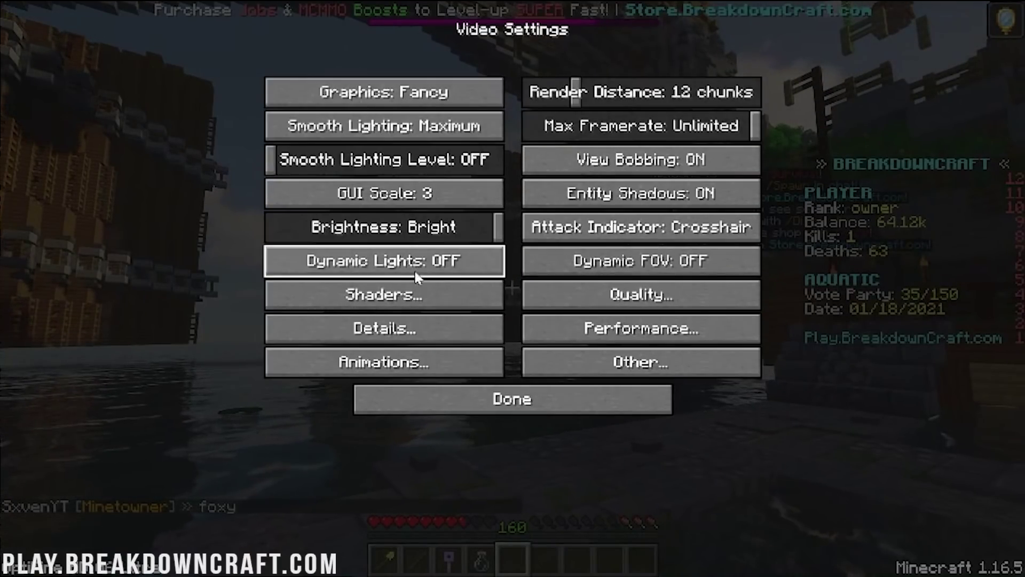
click(417, 291)
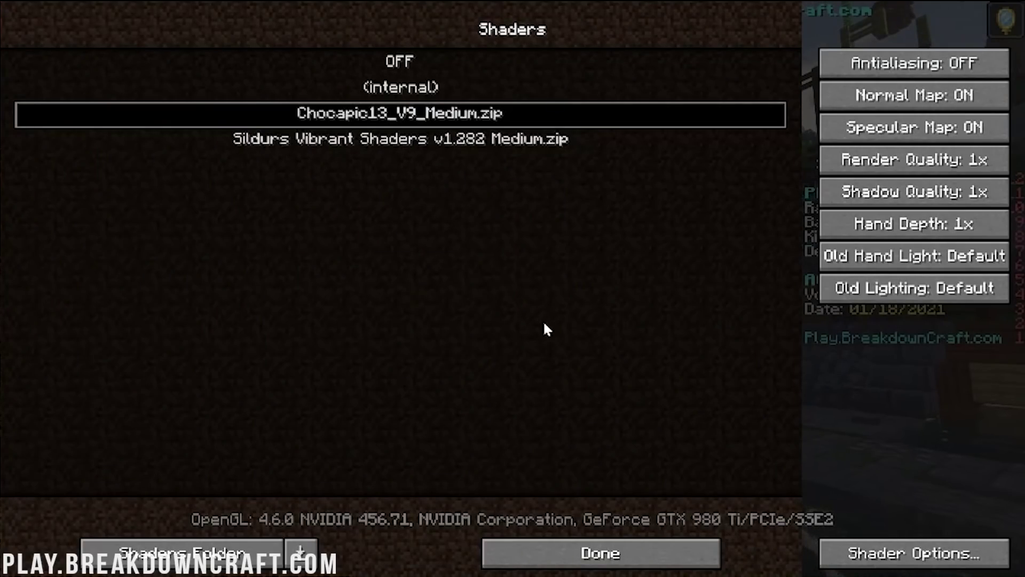
key(Down)
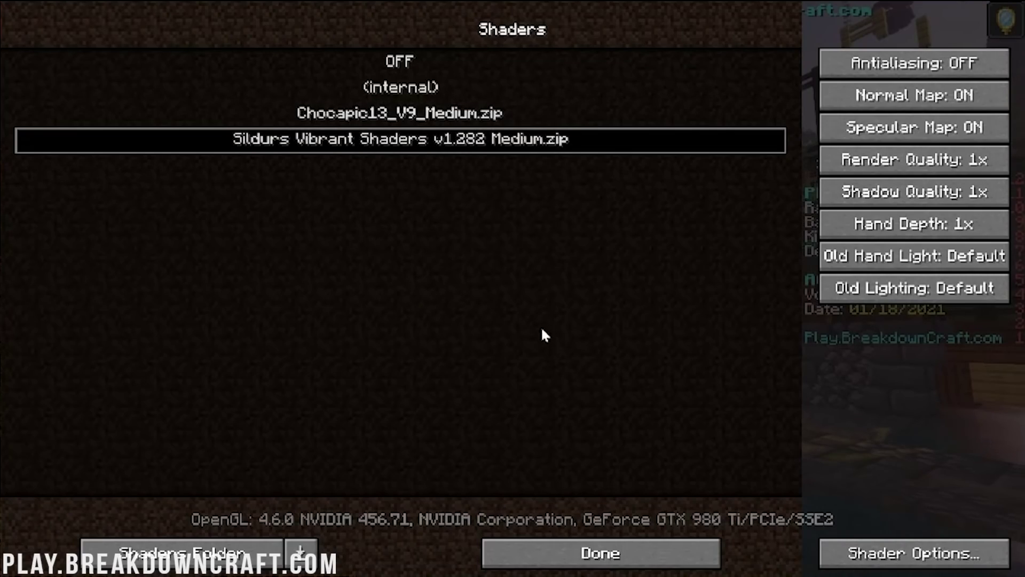
click(658, 552)
click(614, 398)
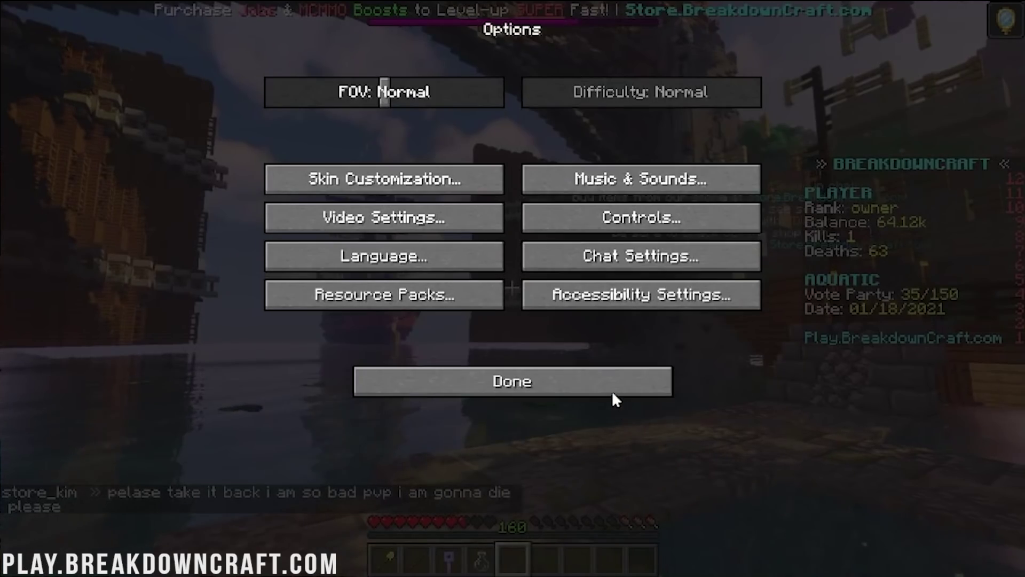
click(557, 381)
click(524, 167)
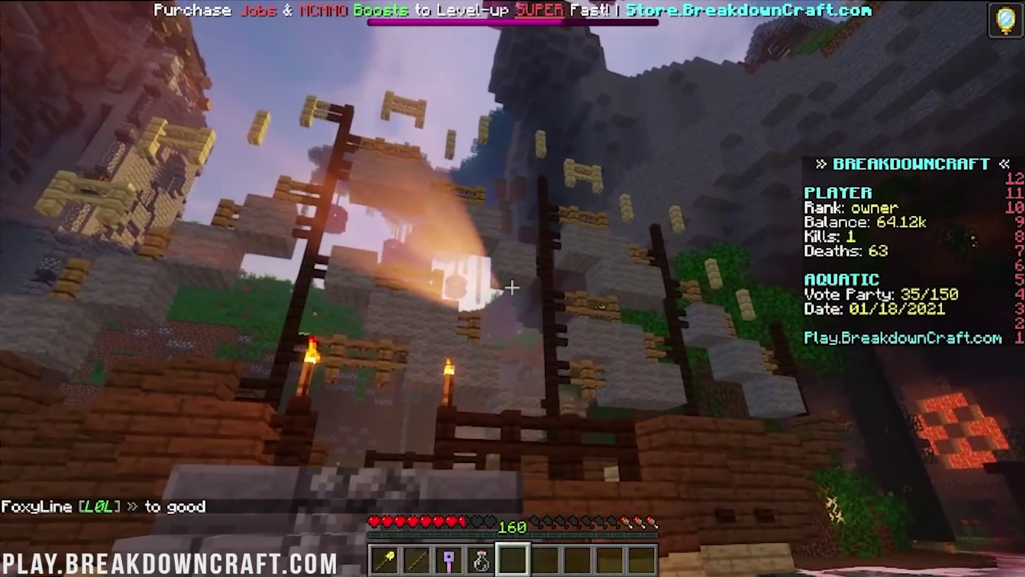
- Enable /fly, fly around the BreakdownCraft spawn, then set the time to night (20:00)
key(w)
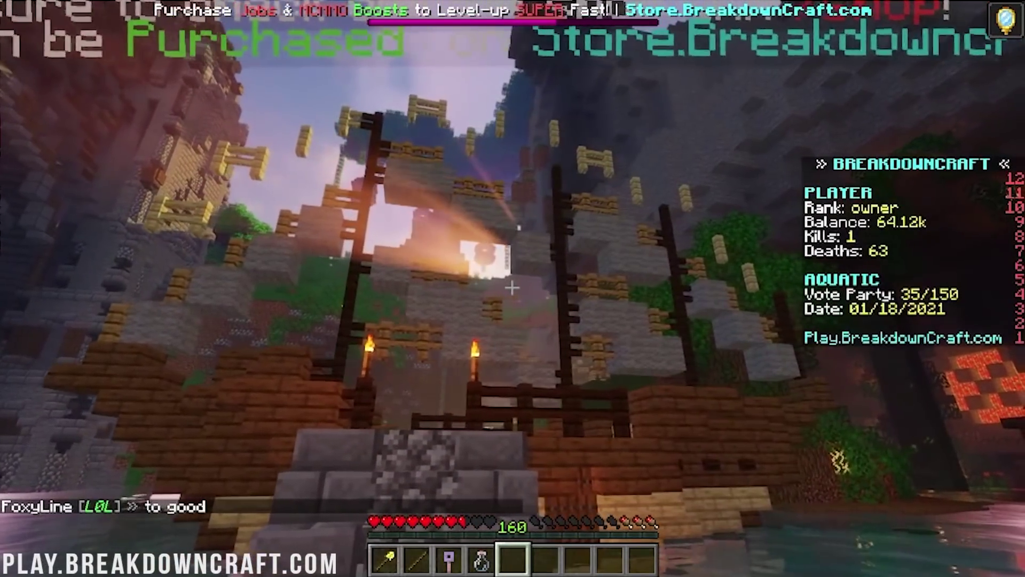
key(Return)
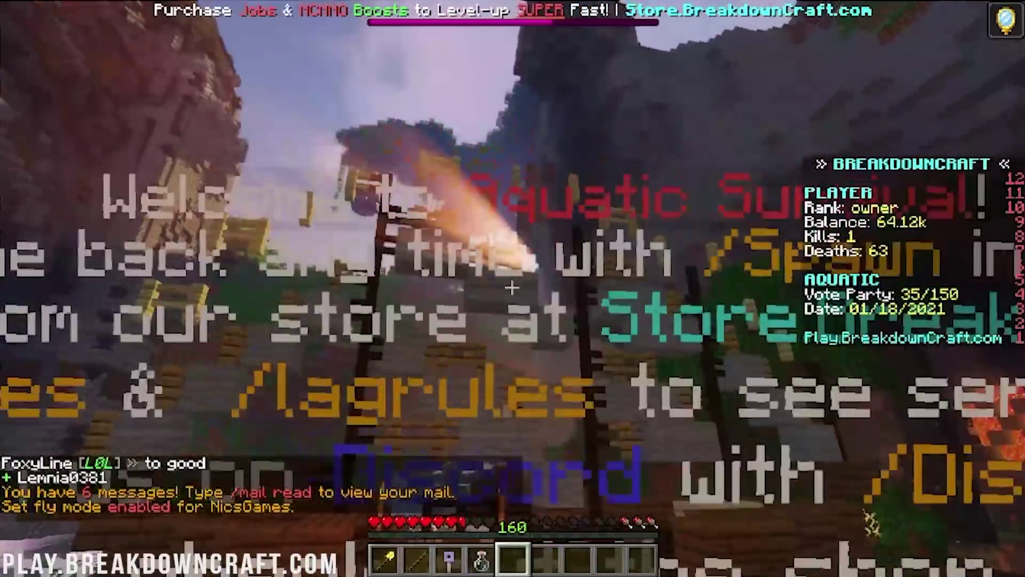
key(w)
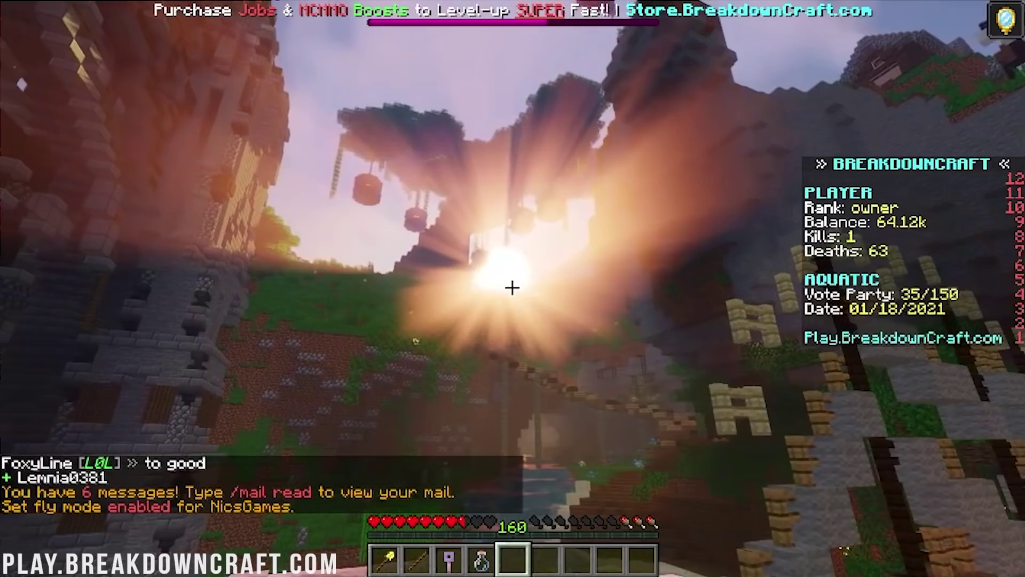
key(space)
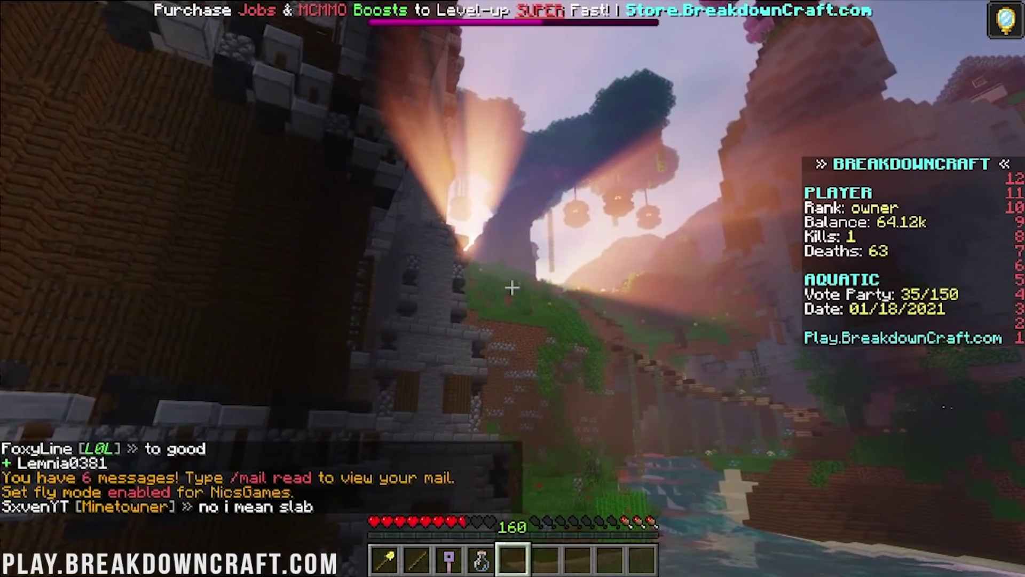
key(w)
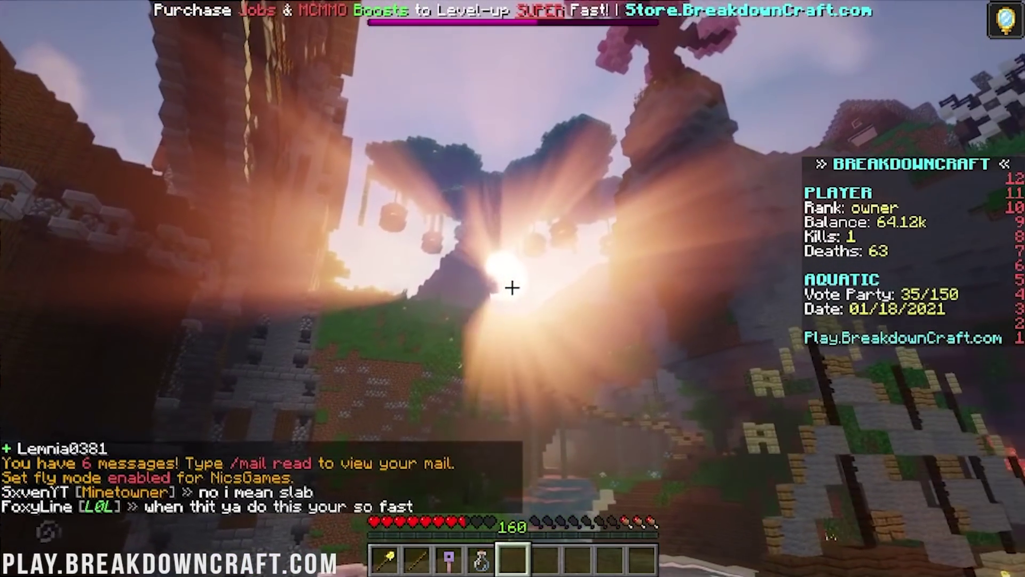
key(w)
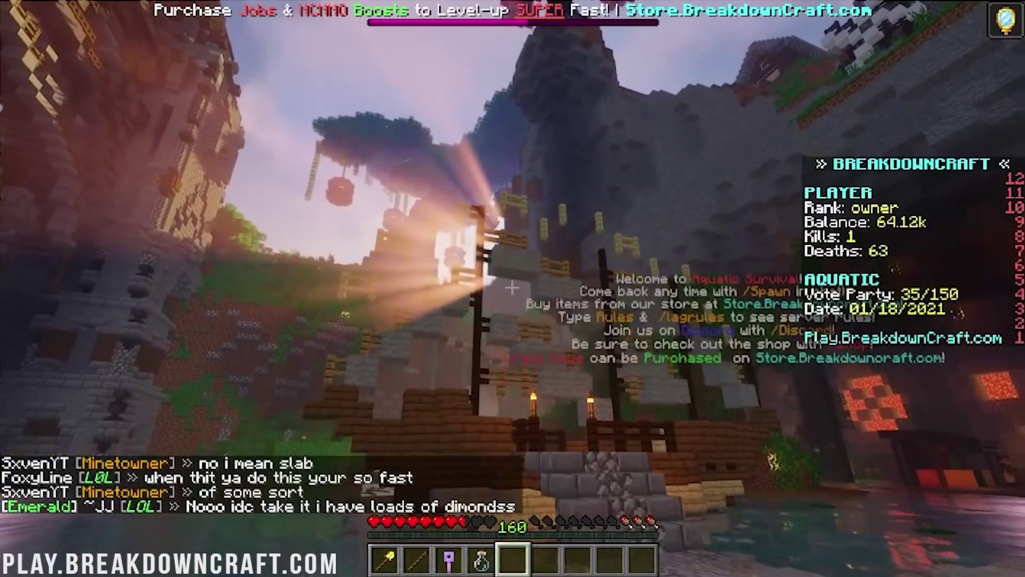
key(shift)
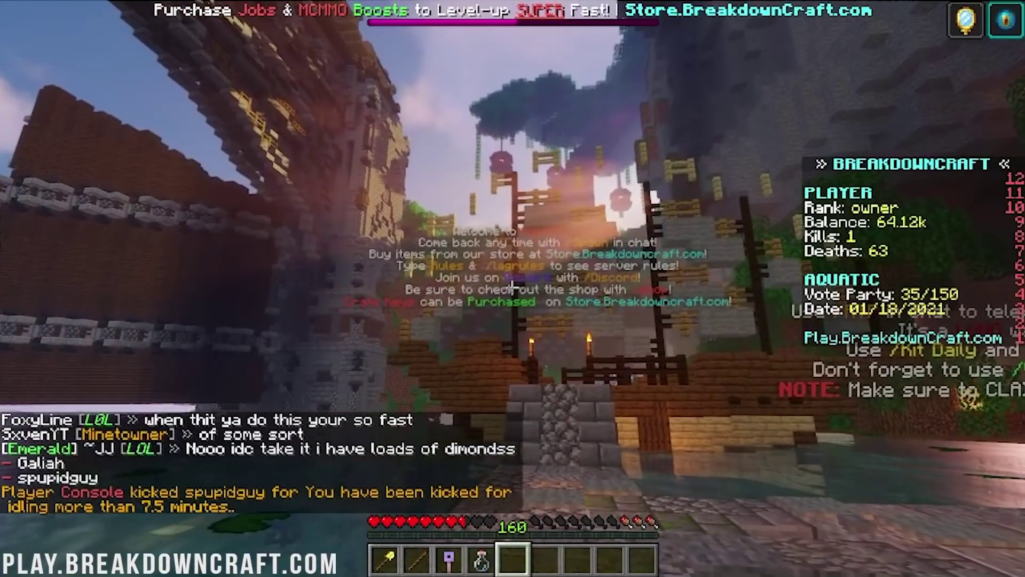
text(/pa)
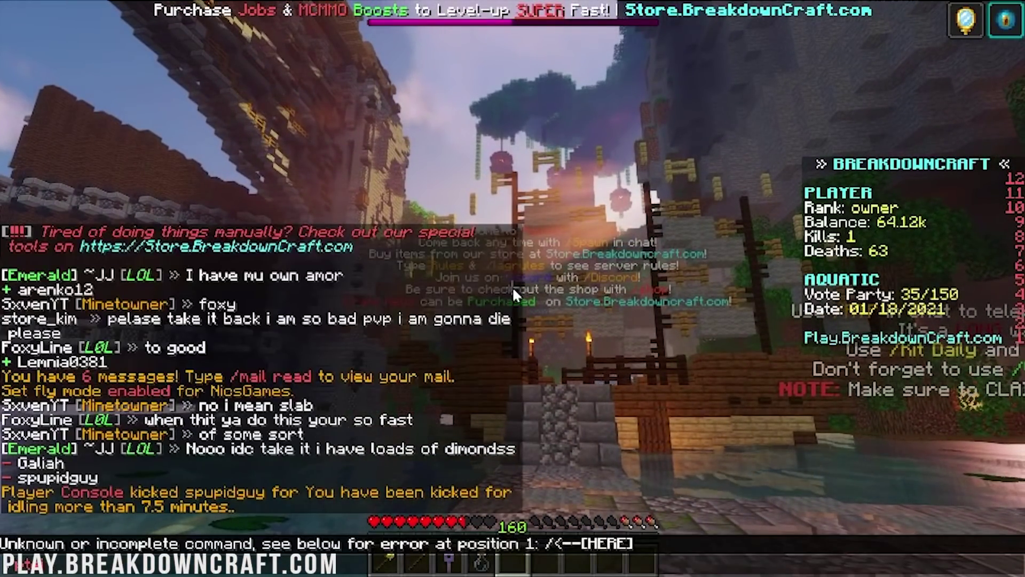
key(Return)
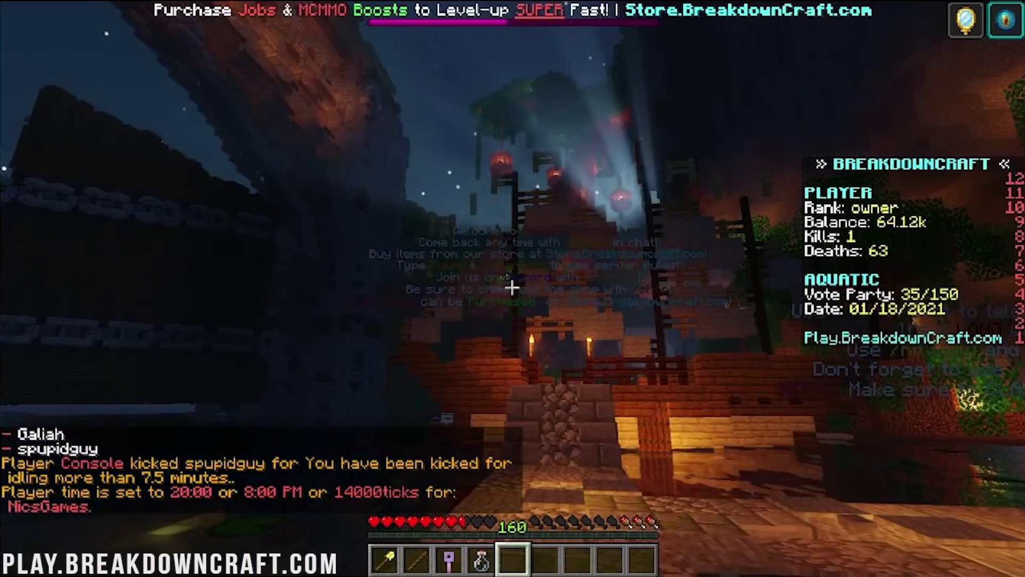